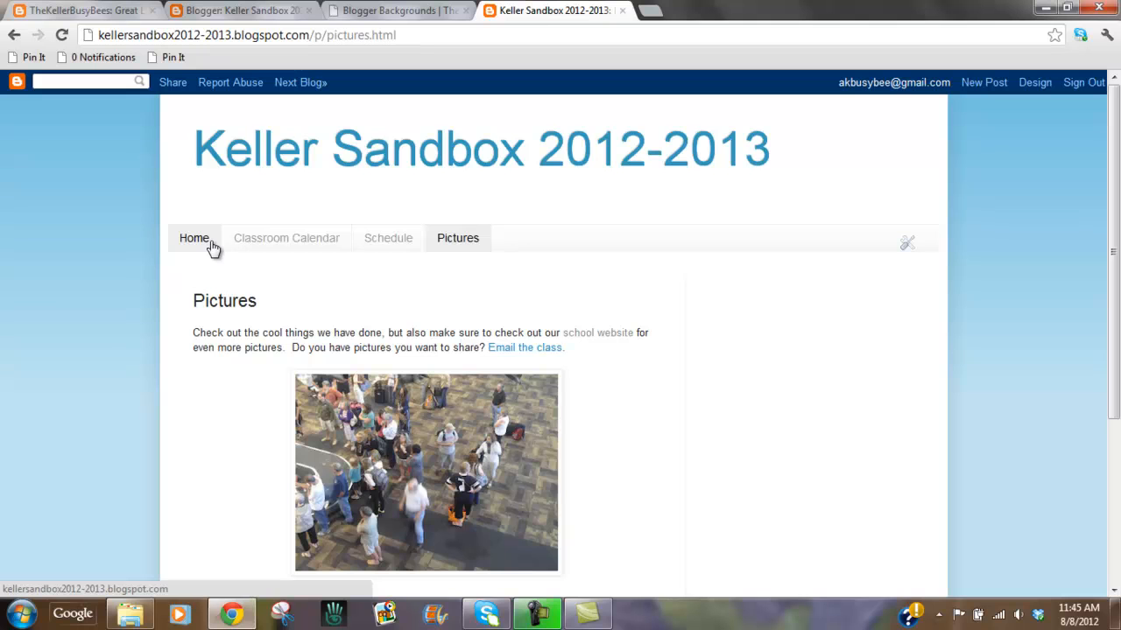
Open the page elements layout of the Keller Sandbox 2012-2013 blog in Blogger.
{"action": "left_click", "coordinate": [243, 12]}
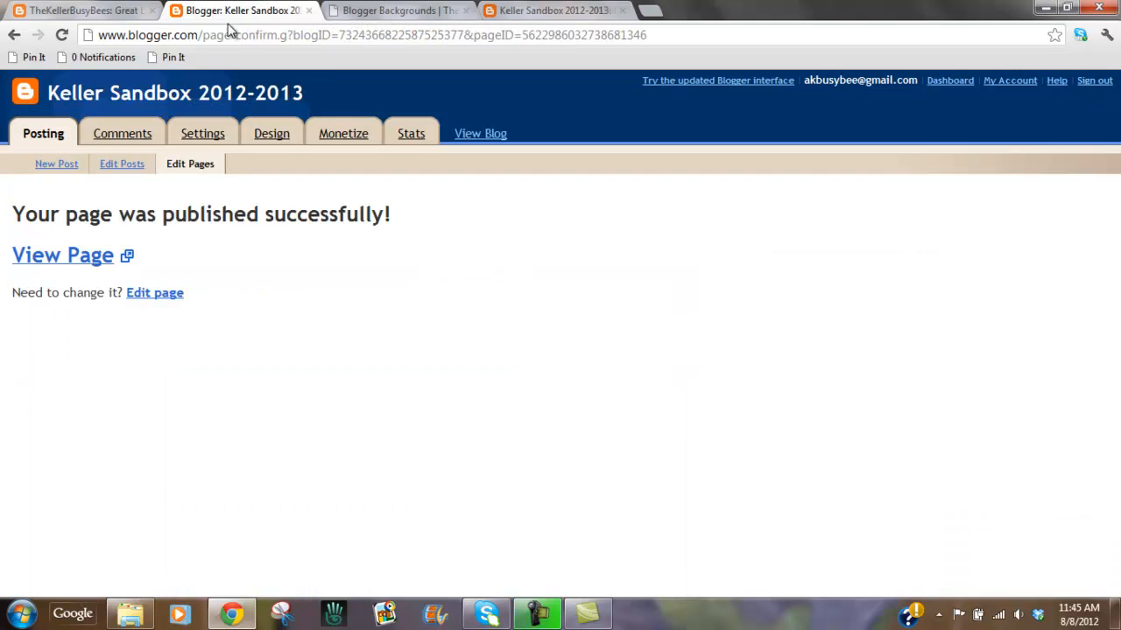
{"action": "left_click", "coordinate": [266, 134]}
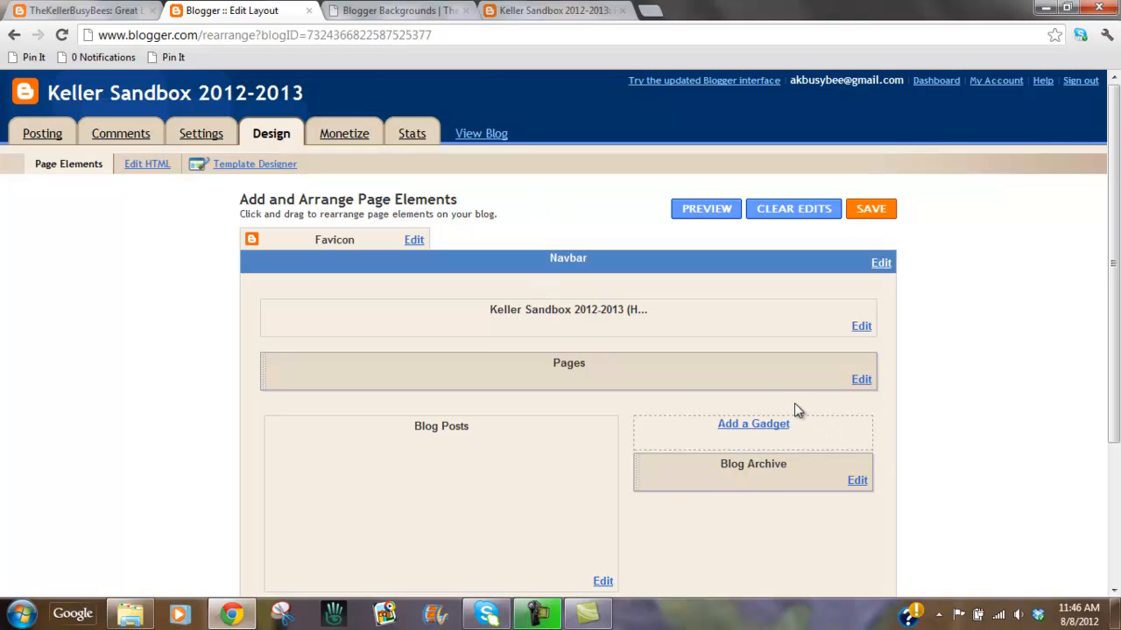
Switch to The Cutest Blog on the Block, open the two-column Top Of The Class background and copy its entire installation code.
{"action": "left_click", "coordinate": [371, 12]}
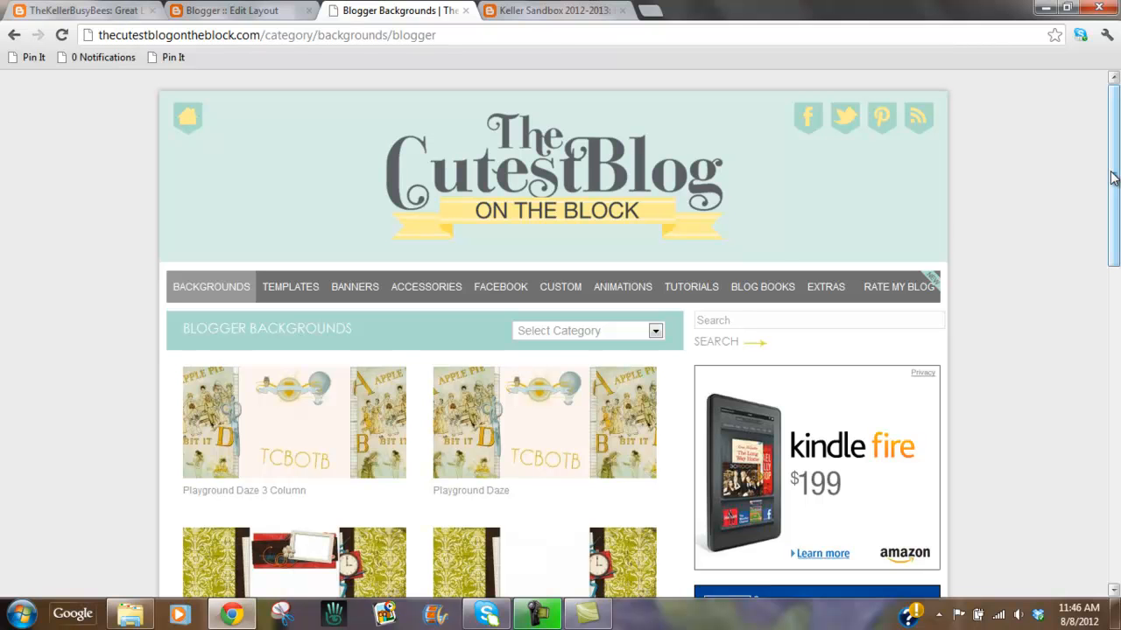
{"action": "left_click_drag", "start_coordinate": [1116, 177], "coordinate": [1115, 258]}
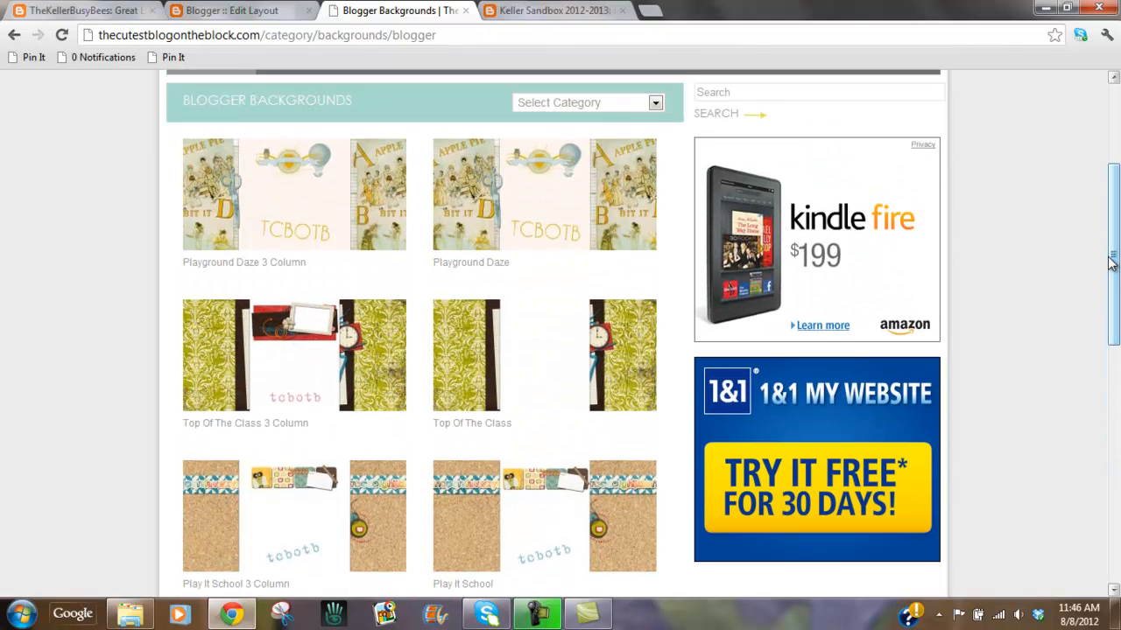
{"action": "left_click", "coordinate": [630, 346]}
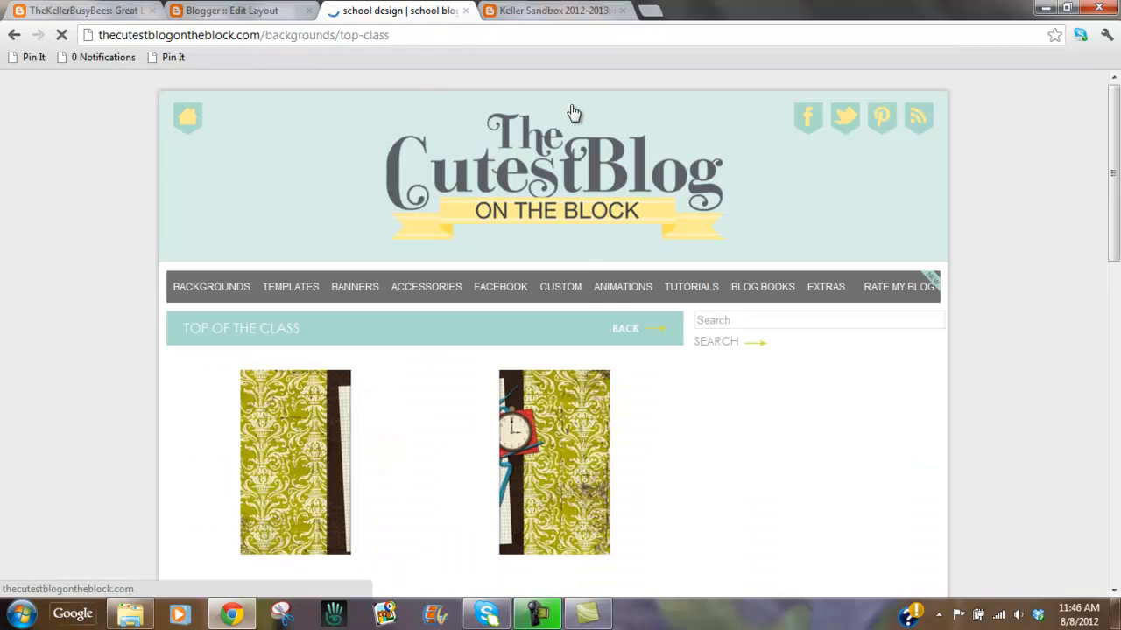
{"action": "left_click_drag", "start_coordinate": [1117, 191], "coordinate": [1117, 356]}
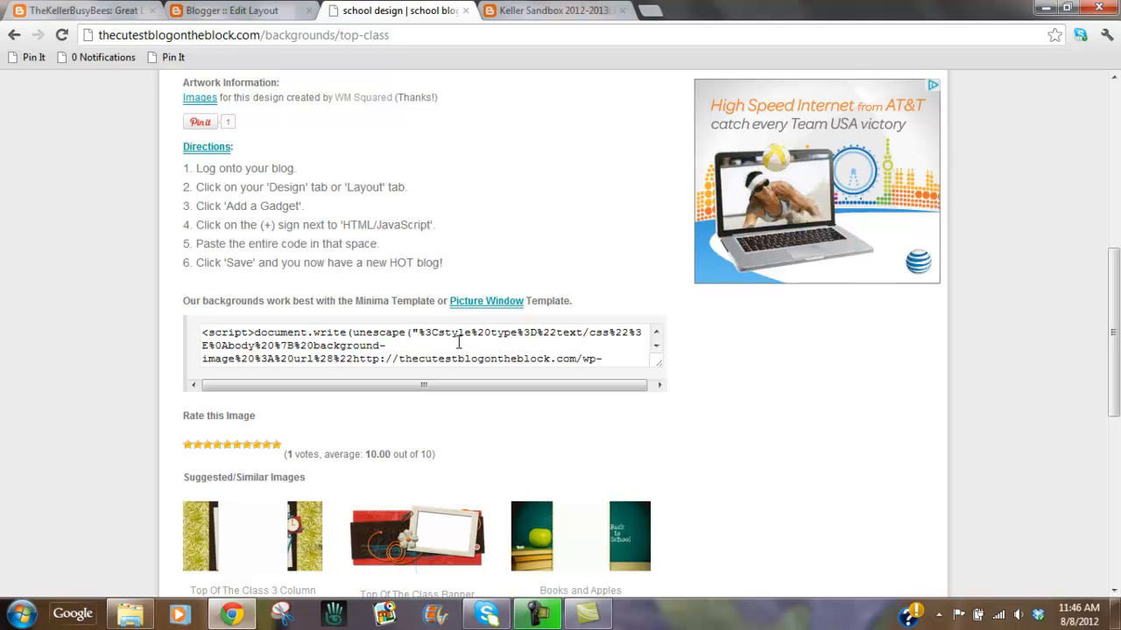
{"action": "left_click", "coordinate": [401, 344]}
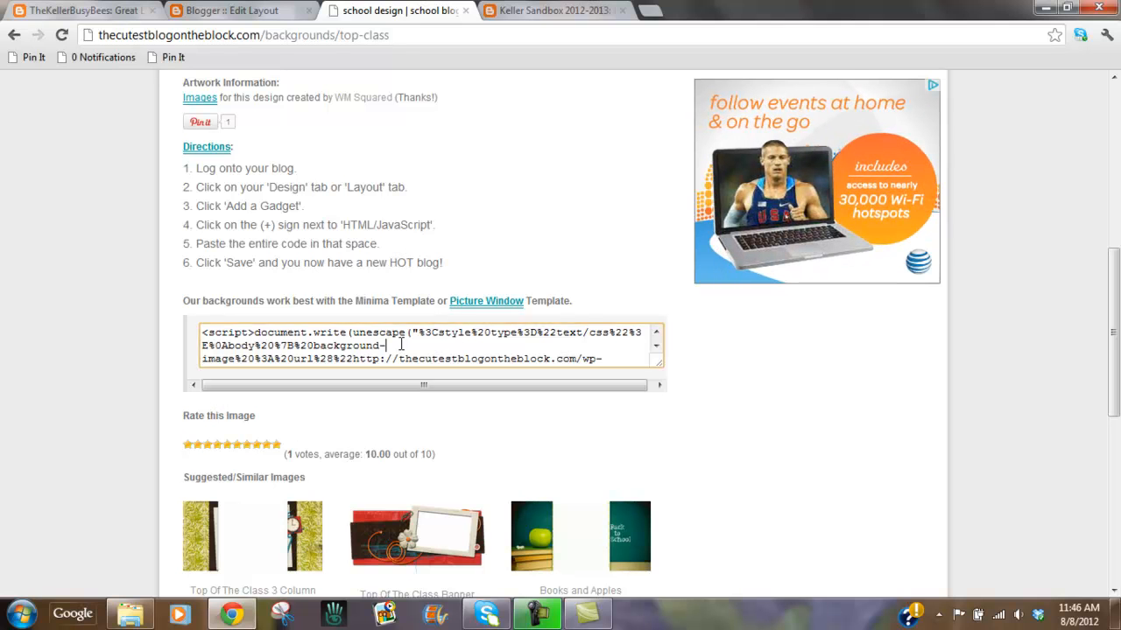
{"action": "key", "text": "ctrl+a"}
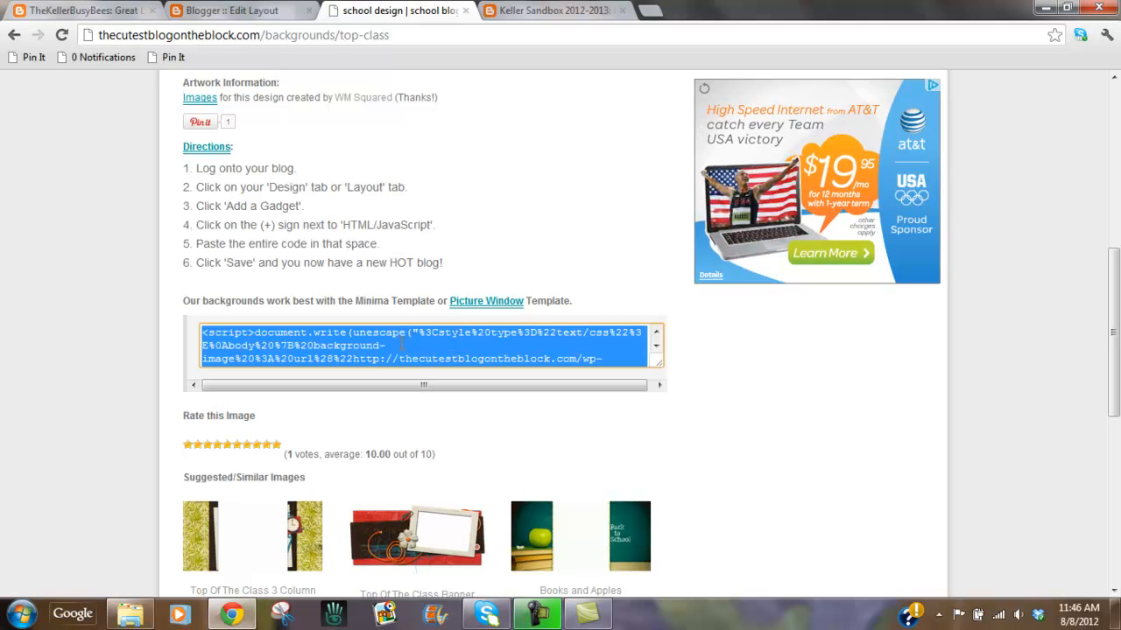
Return to the Blogger layout and add an HTML/JavaScript gadget to the sidebar, opening its configuration form.
{"action": "left_click", "coordinate": [551, 11]}
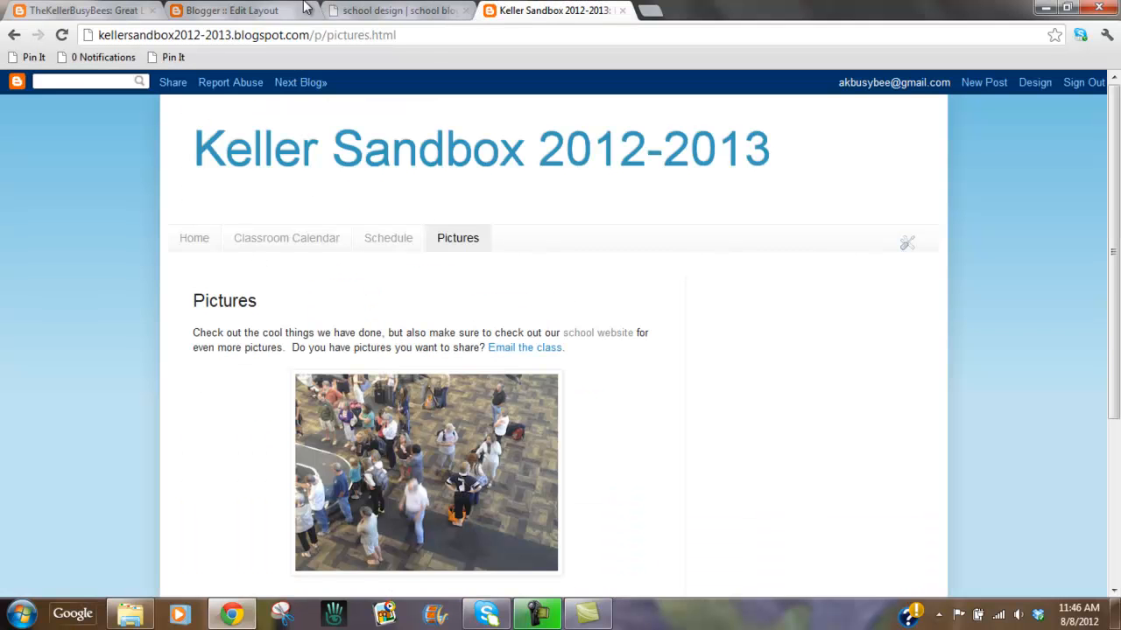
{"action": "left_click", "coordinate": [204, 9]}
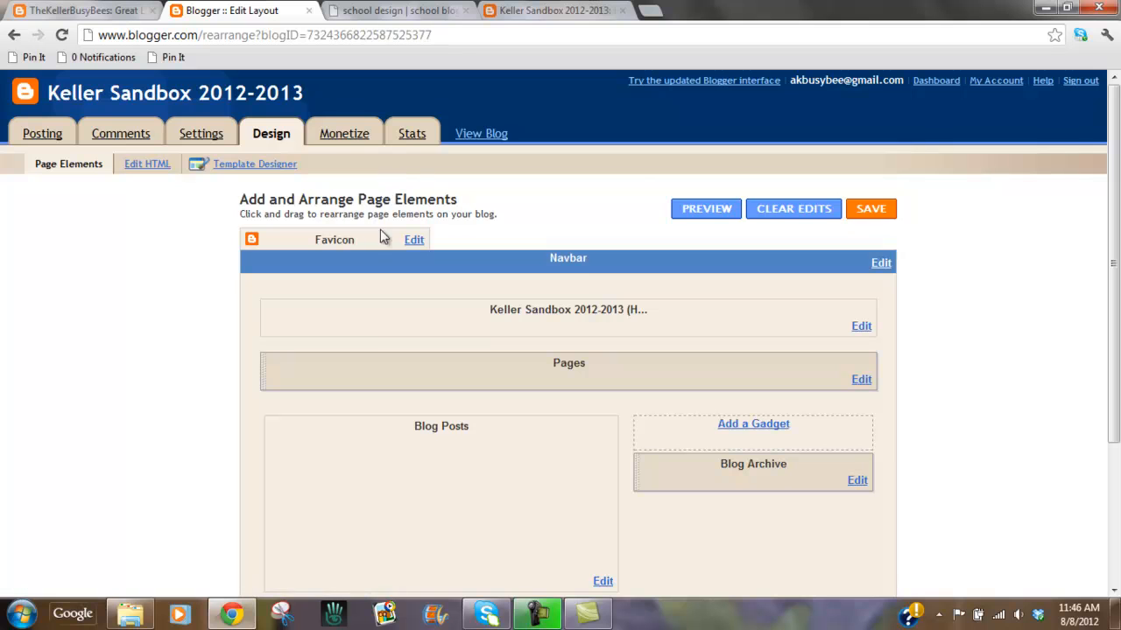
{"action": "left_click", "coordinate": [747, 427]}
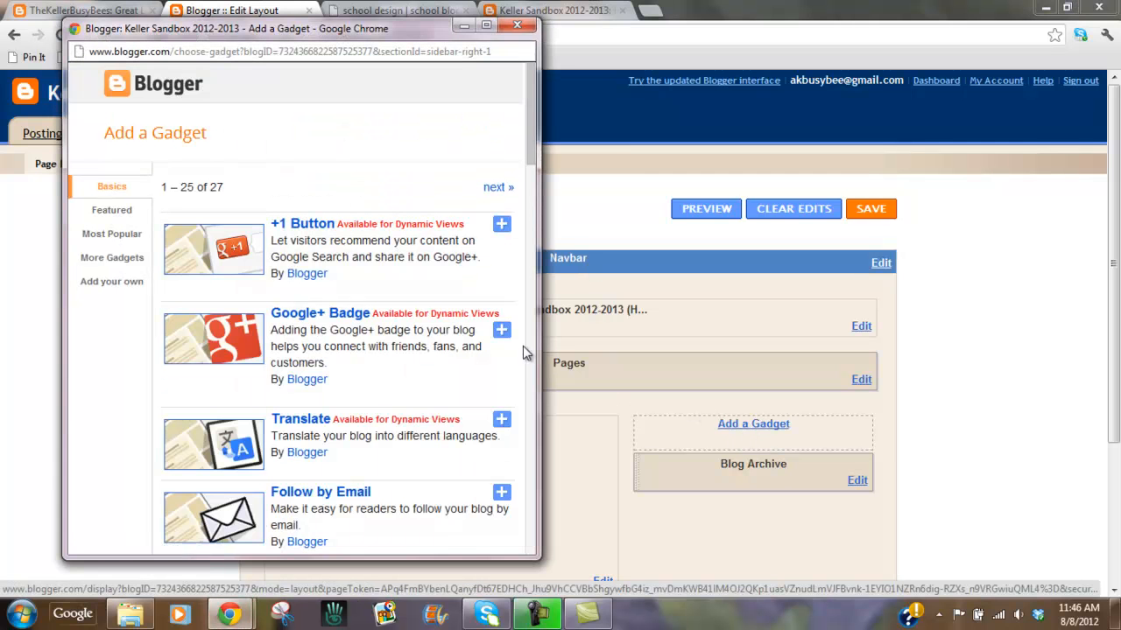
{"action": "left_click_drag", "start_coordinate": [533, 155], "coordinate": [525, 309]}
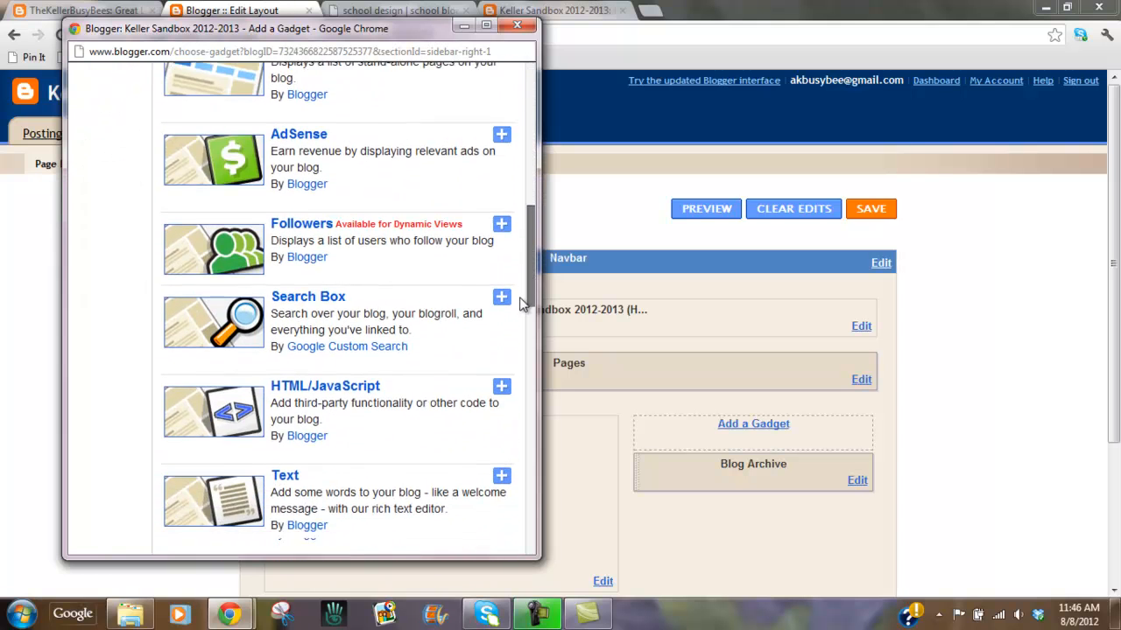
{"action": "left_click", "coordinate": [303, 388]}
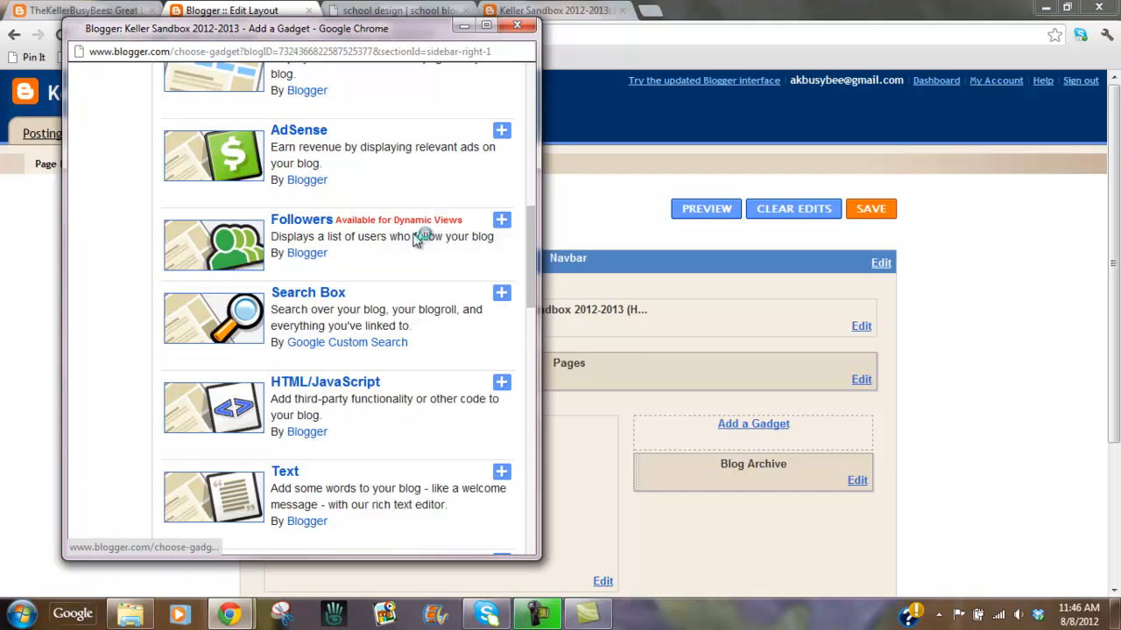
{"action": "left_click", "coordinate": [302, 387]}
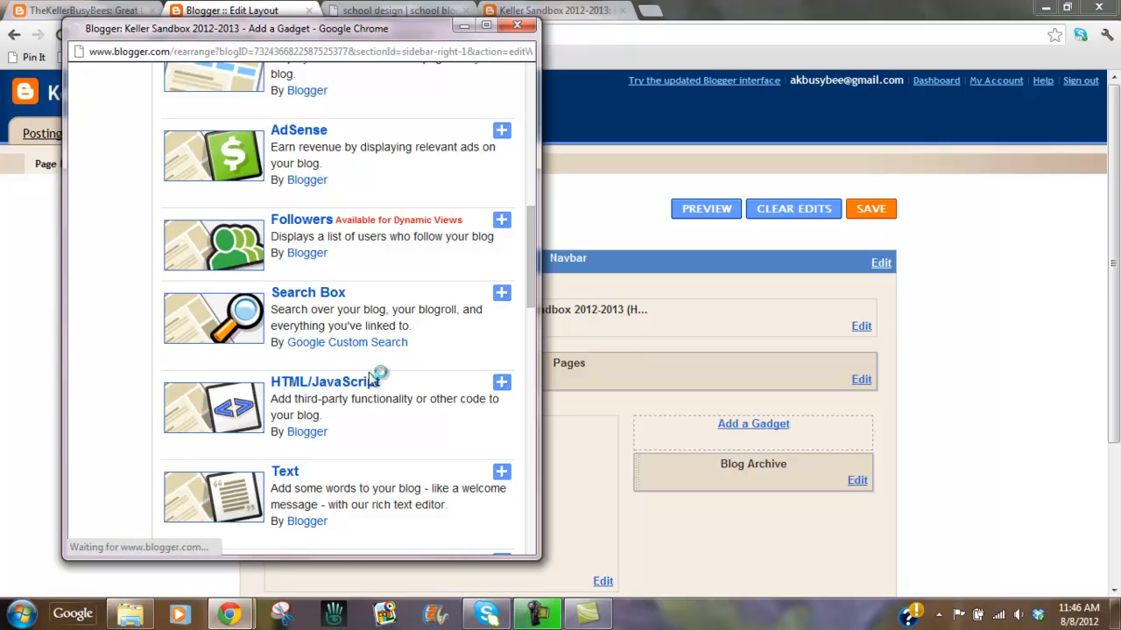
Paste the copied background code into the HTML/JavaScript gadget's content and save the gadget without a title.
{"action": "left_click", "coordinate": [231, 305]}
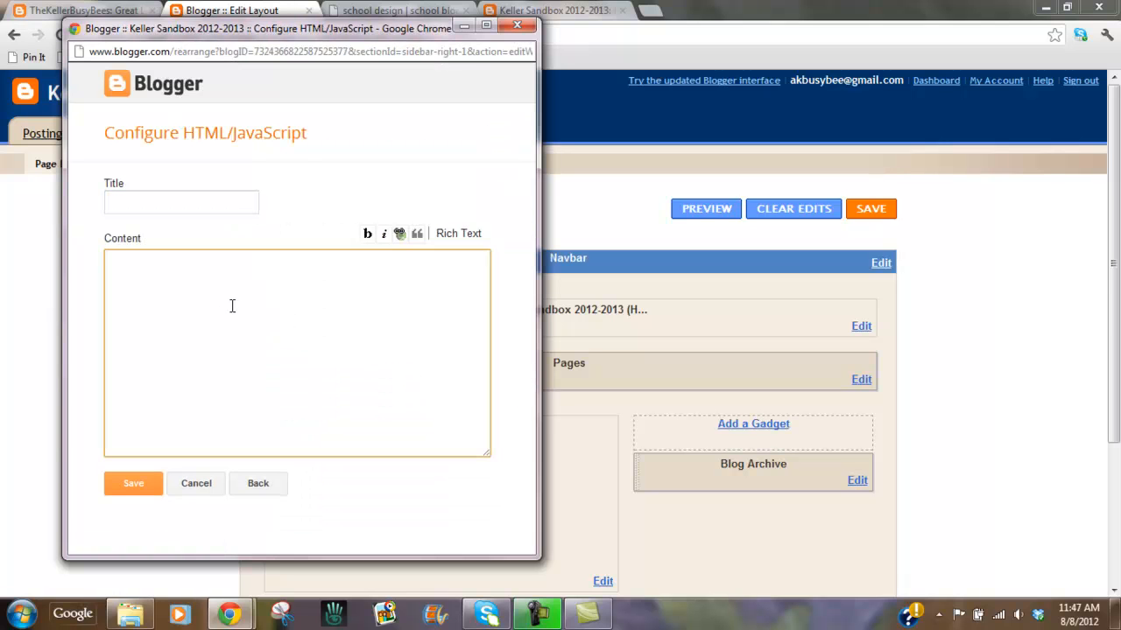
{"action": "key", "text": "ctrl+v"}
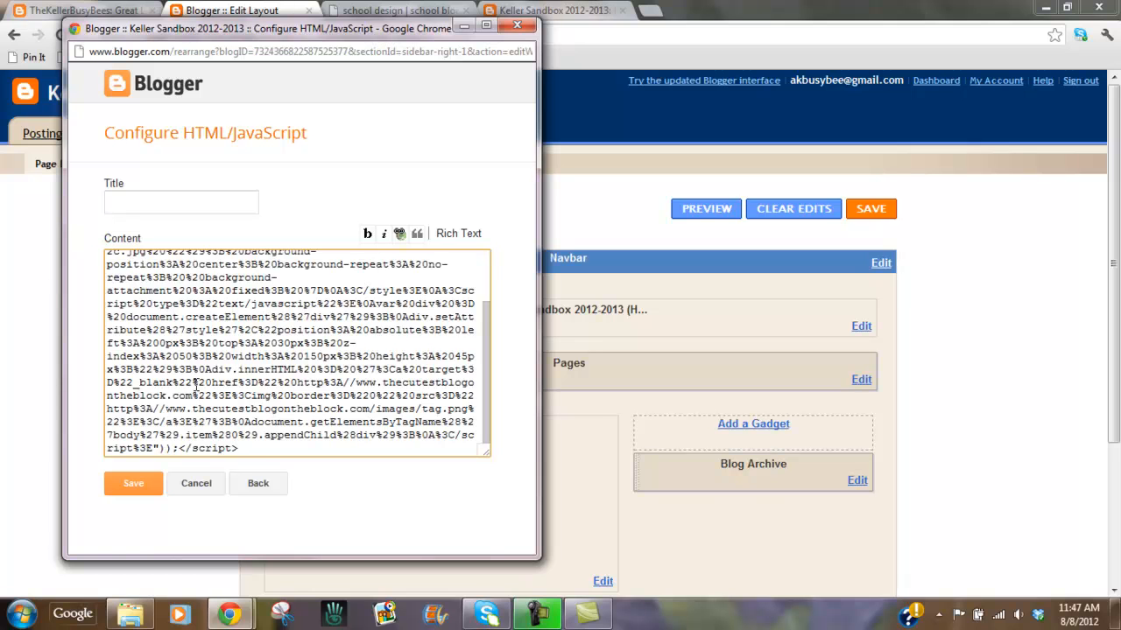
{"action": "left_click", "coordinate": [140, 490]}
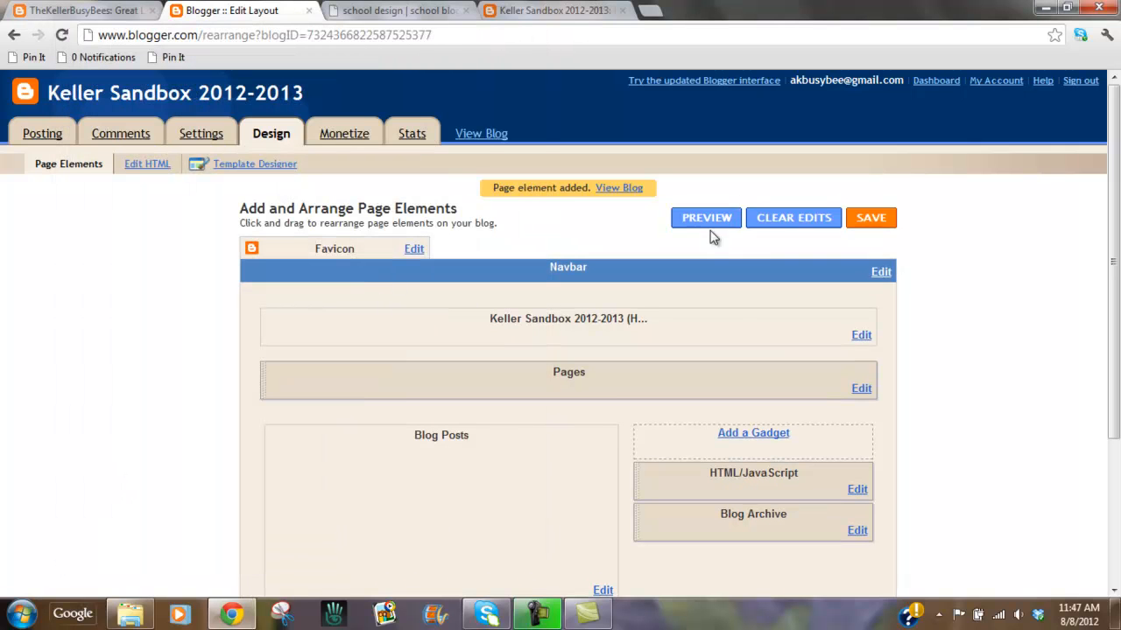
Preview the blog with the new background, check how the page looks, and return to the layout editor.
{"action": "left_click", "coordinate": [723, 219]}
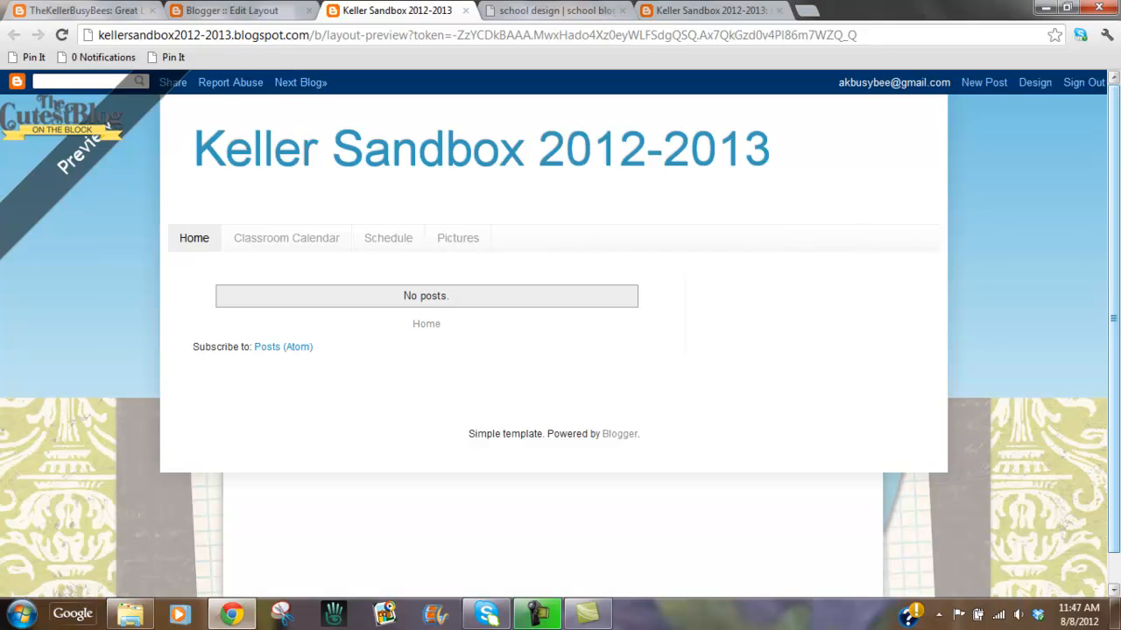
{"action": "left_click_drag", "start_coordinate": [1116, 197], "coordinate": [1113, 258]}
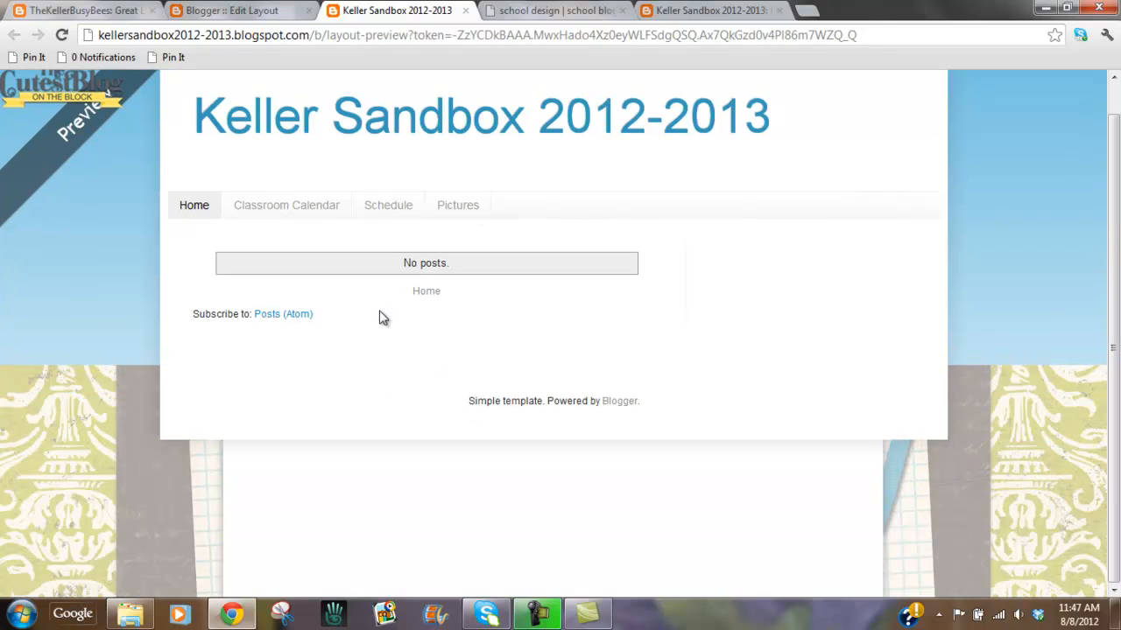
{"action": "left_click", "coordinate": [254, 10]}
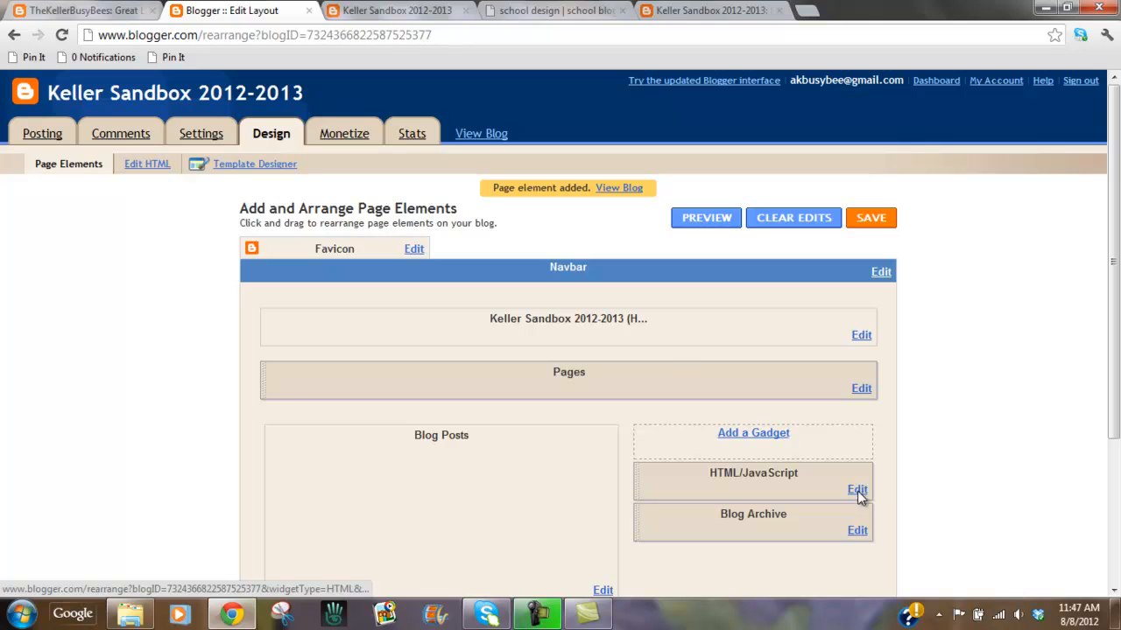
In the Template Designer, try the red, bookshelf and parchment Simple variants, and choose the Watermark template.
{"action": "left_click", "coordinate": [230, 171]}
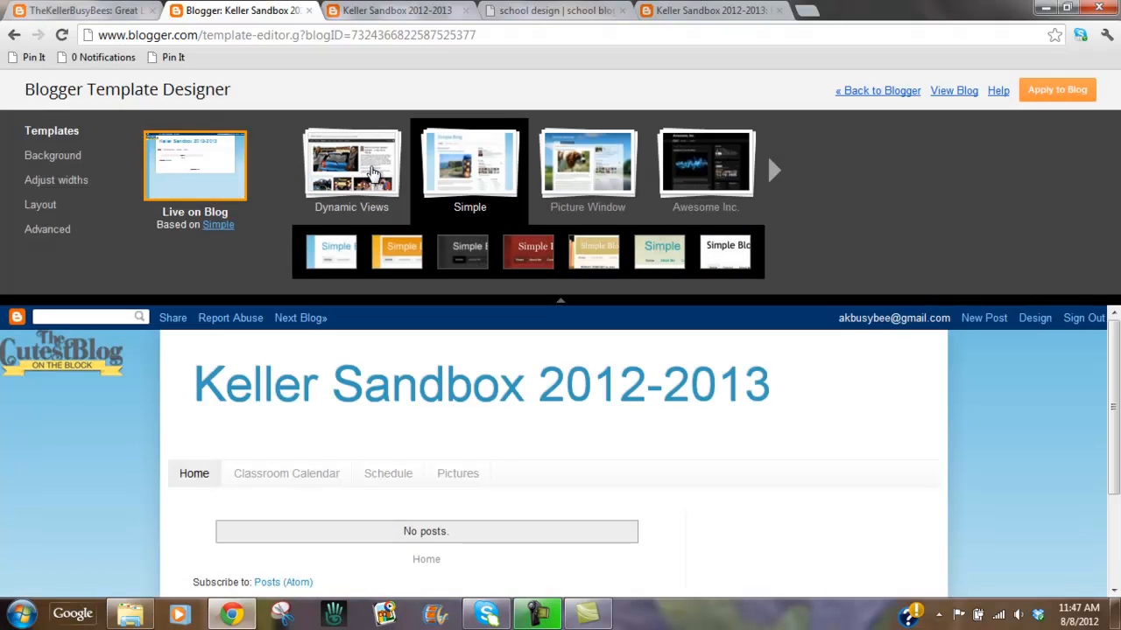
{"action": "left_click", "coordinate": [536, 256]}
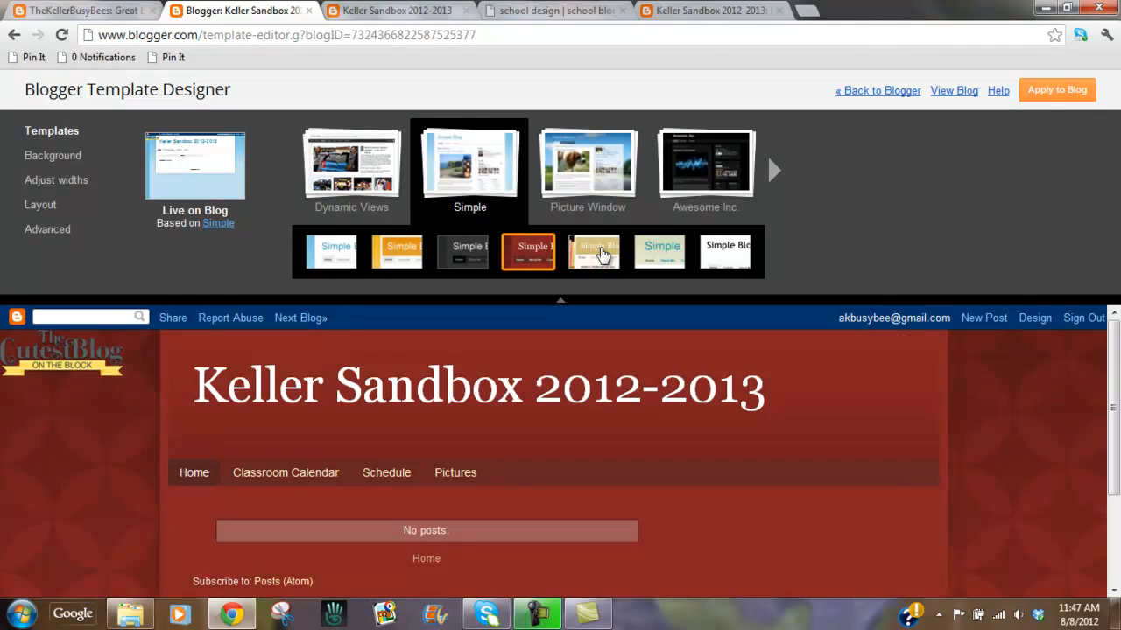
{"action": "left_click", "coordinate": [602, 256]}
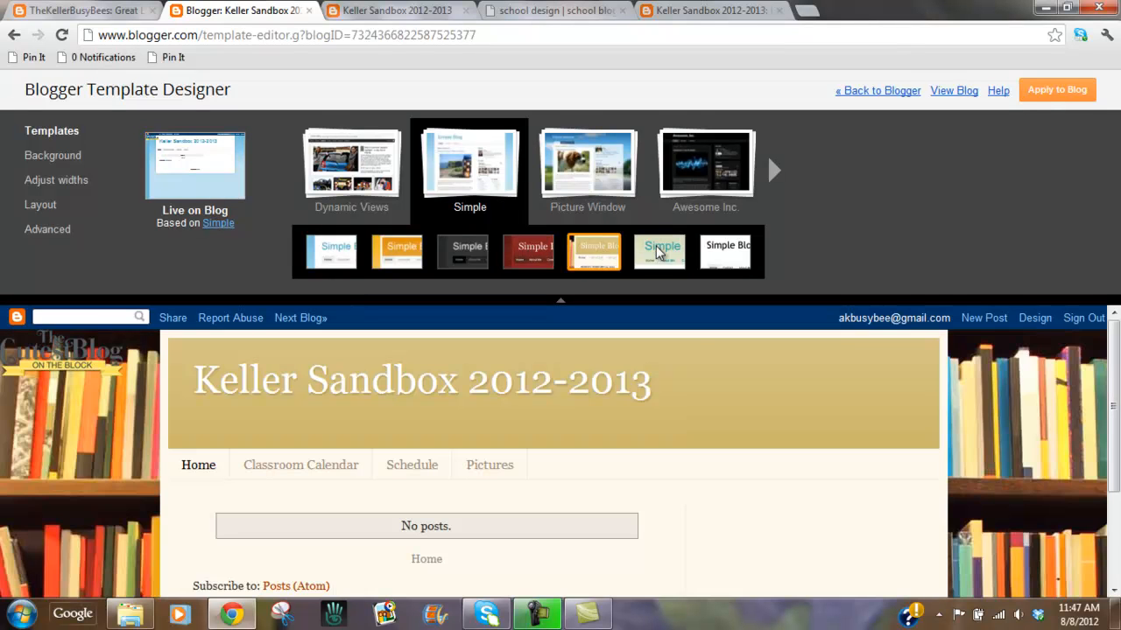
{"action": "left_click", "coordinate": [658, 253]}
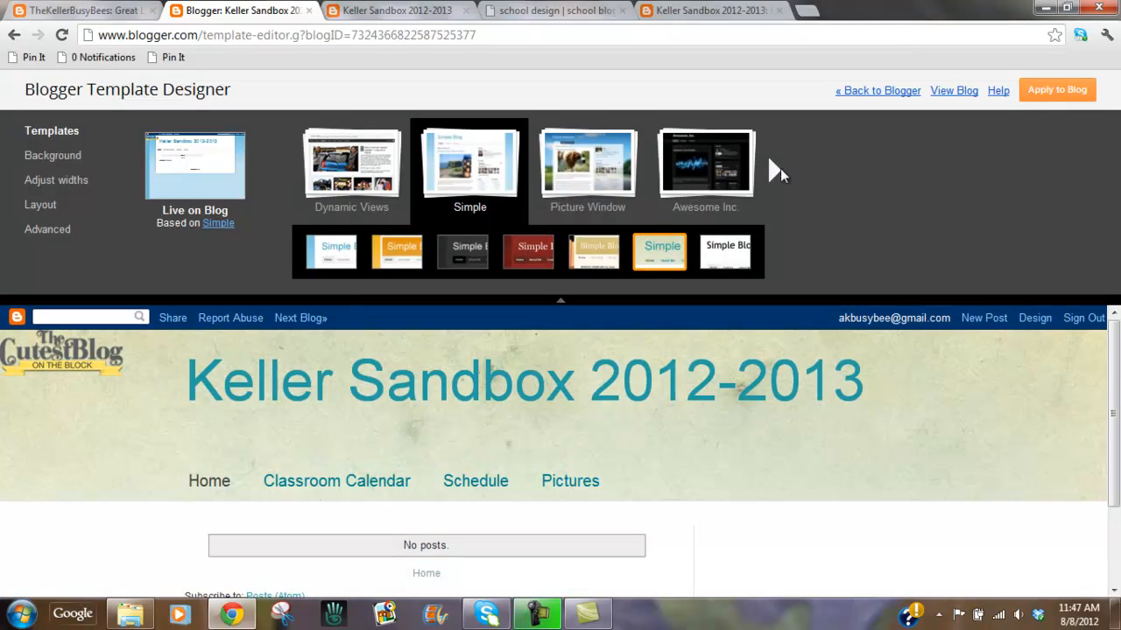
{"action": "left_click", "coordinate": [773, 171]}
{"action": "left_click", "coordinate": [484, 180]}
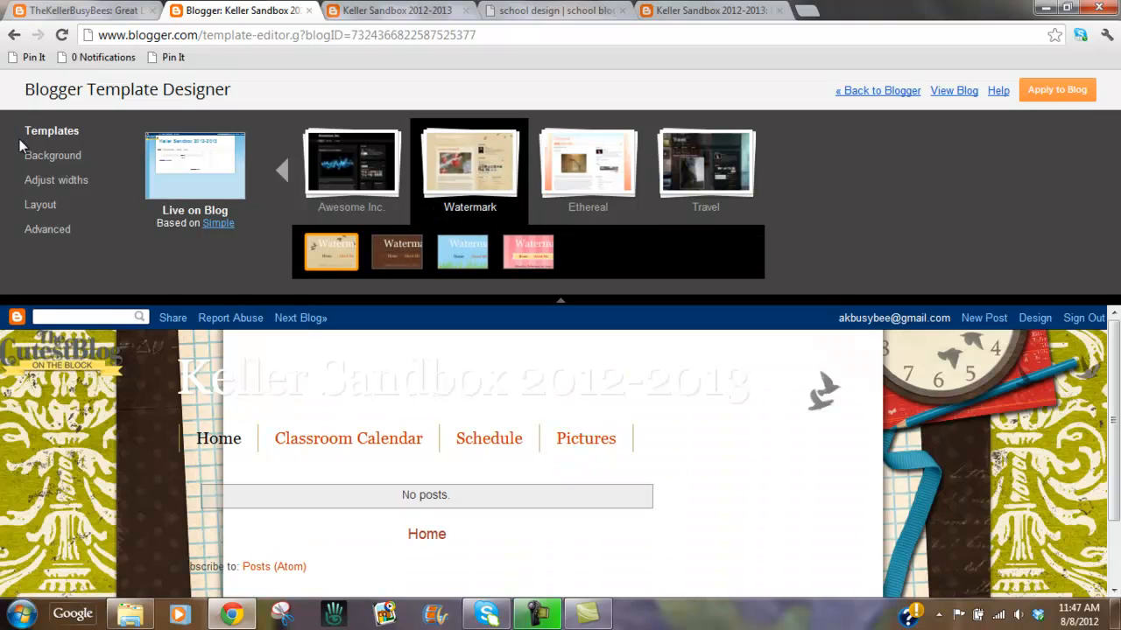
Set the width of the entire blog to 930 px.
{"action": "left_click", "coordinate": [61, 185]}
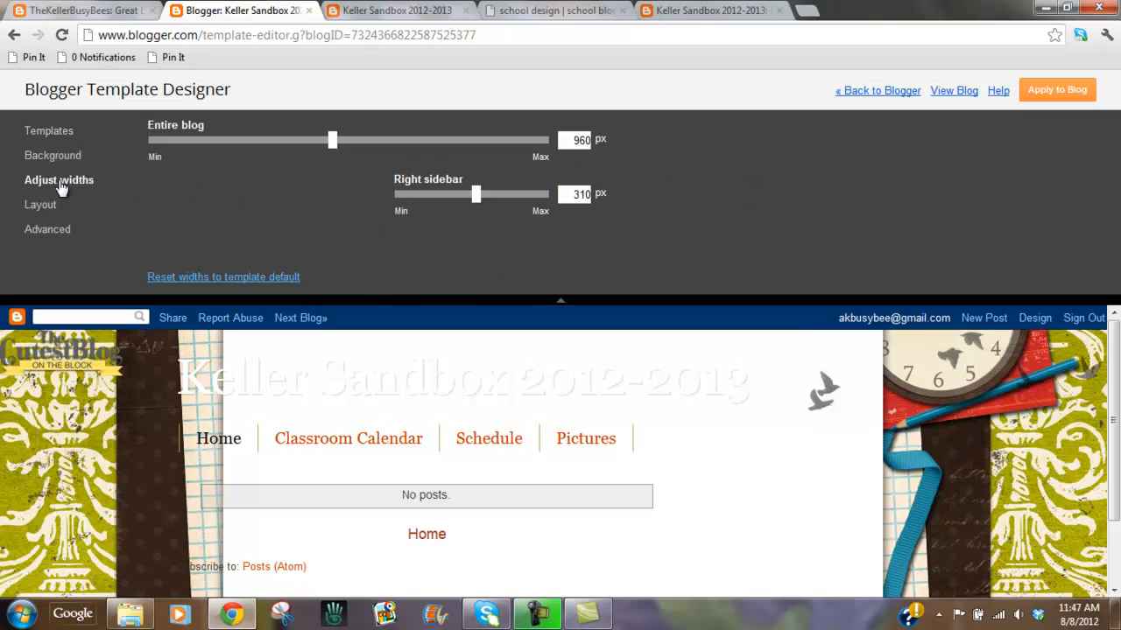
{"action": "left_click_drag", "start_coordinate": [1114, 390], "coordinate": [1114, 428]}
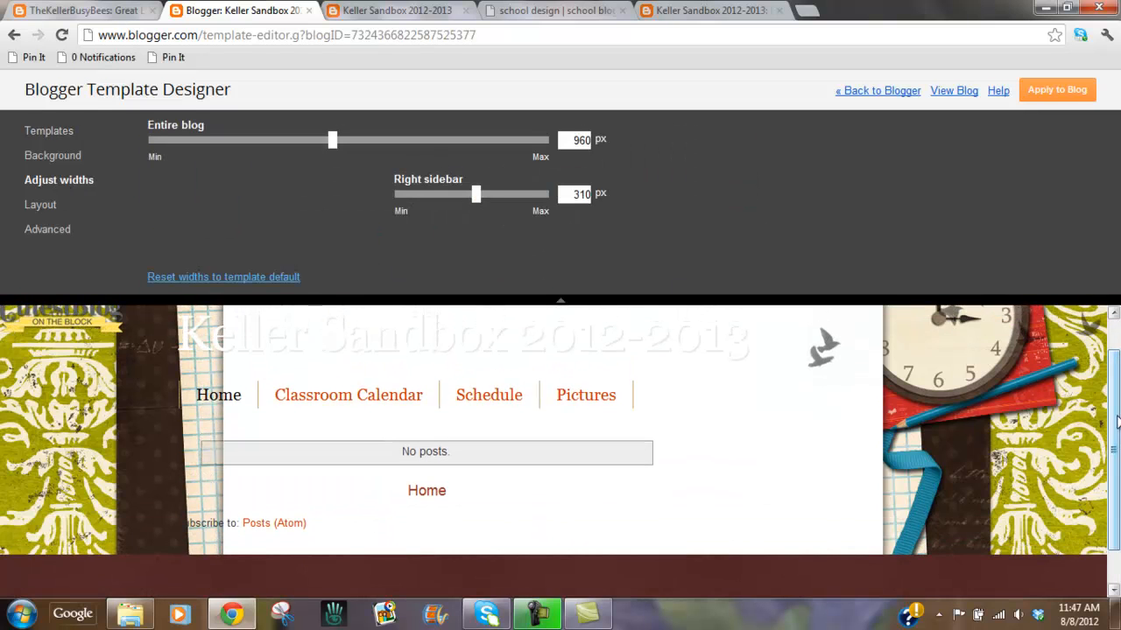
{"action": "left_click_drag", "start_coordinate": [335, 141], "coordinate": [323, 169]}
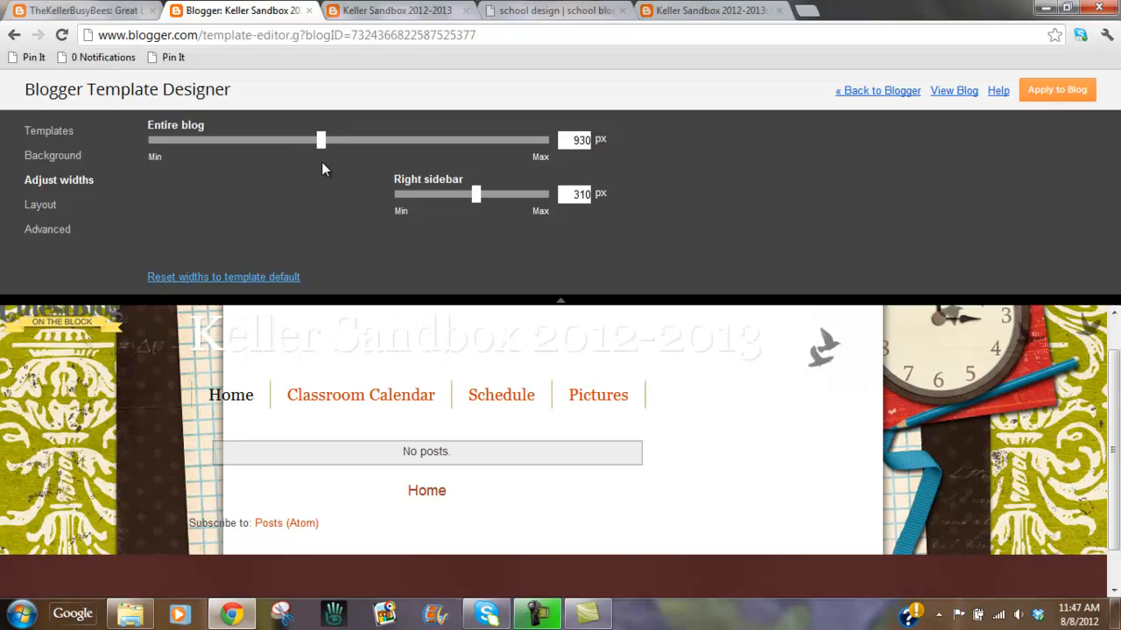
Change the body layout to three columns with one sidebar on each side of the blog posts.
{"action": "left_click", "coordinate": [39, 205]}
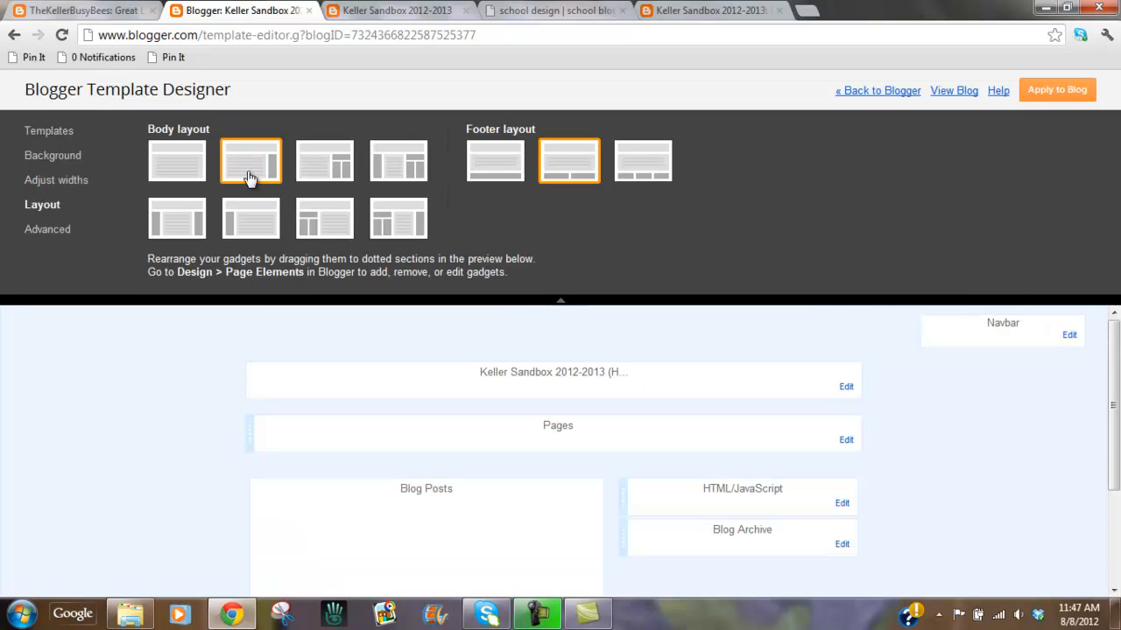
{"action": "left_click", "coordinate": [168, 220]}
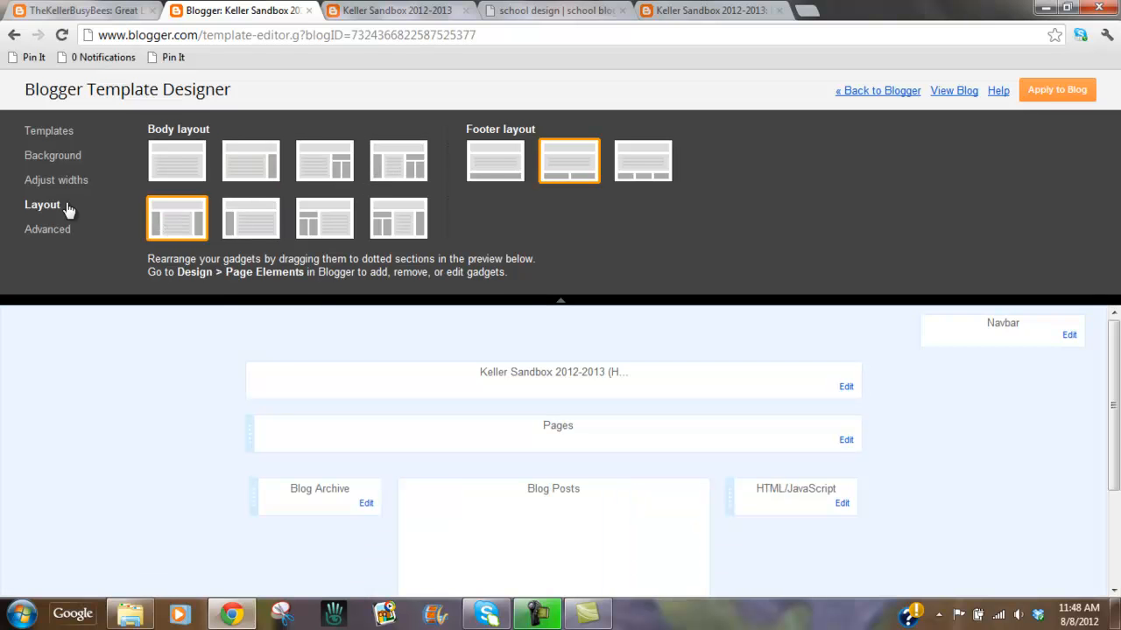
Examine the fonts available for the page text in the advanced template settings.
{"action": "left_click", "coordinate": [55, 231]}
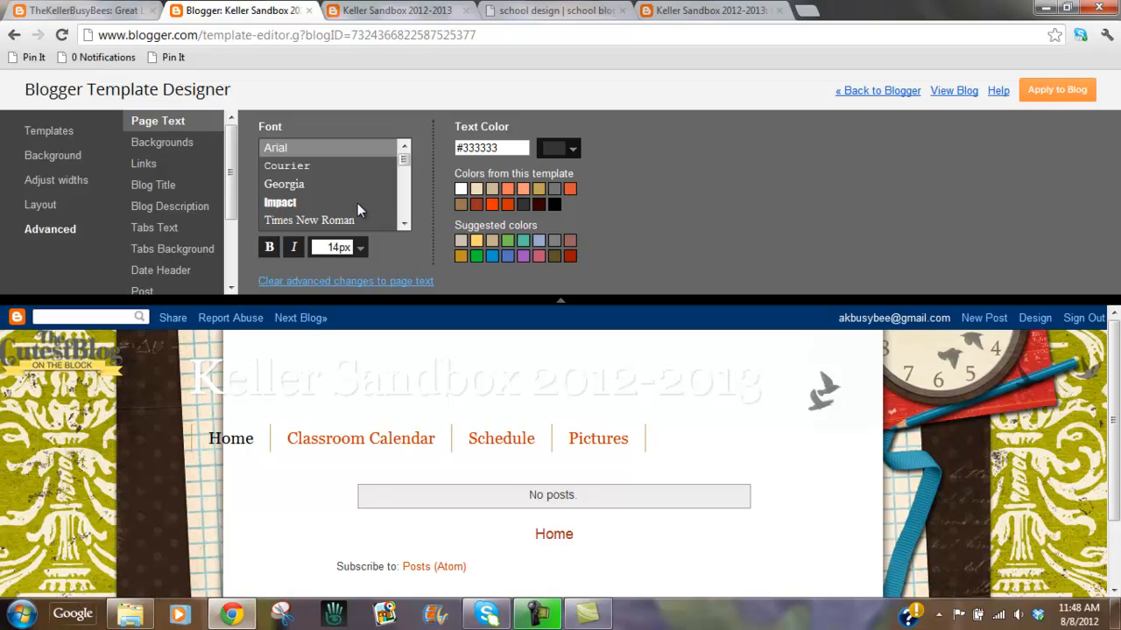
{"action": "scroll", "coordinate": [409, 225], "scroll_direction": "down", "scroll_amount": 1}
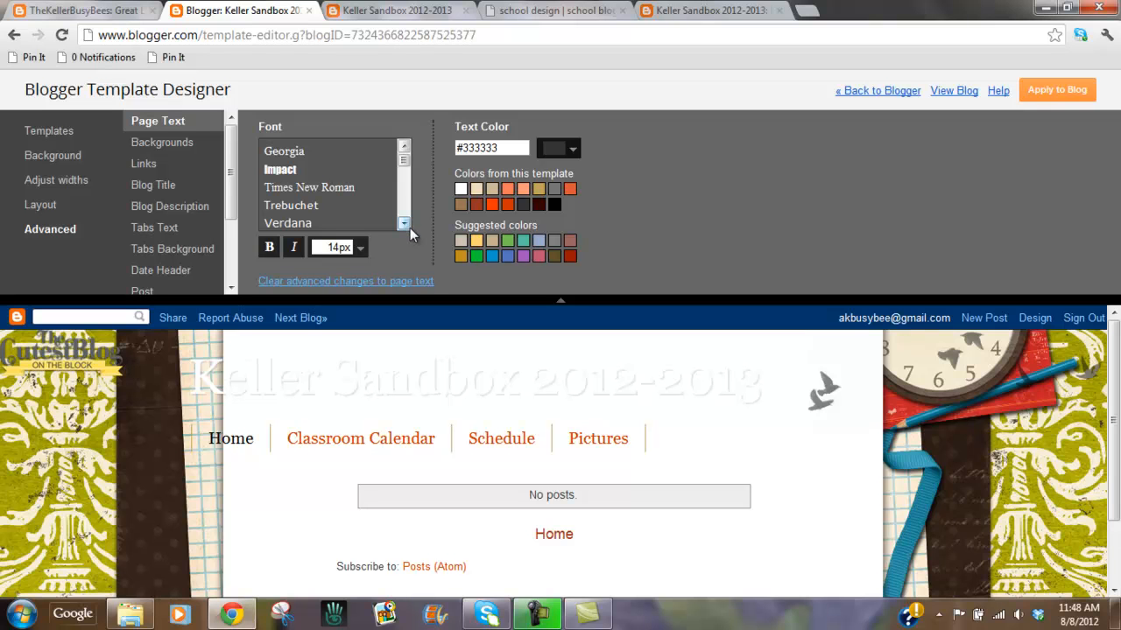
{"action": "left_click", "coordinate": [406, 226]}
{"action": "left_click", "coordinate": [407, 226]}
{"action": "left_click", "coordinate": [406, 226]}
{"action": "left_click", "coordinate": [406, 226]}
{"action": "left_click", "coordinate": [407, 226]}
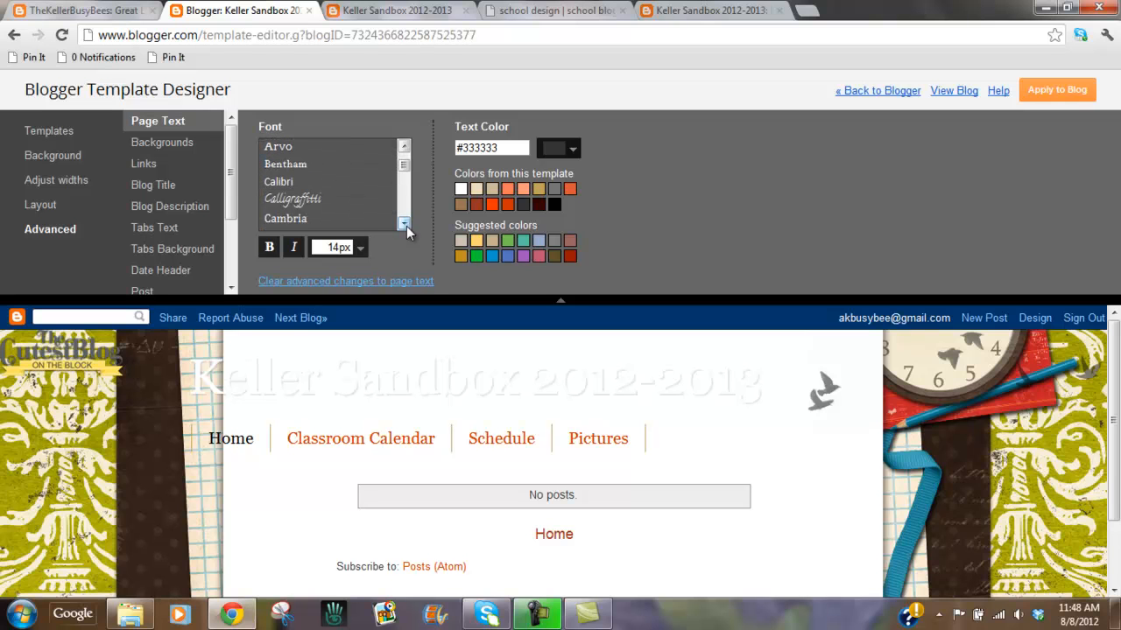
{"action": "left_click", "coordinate": [402, 163]}
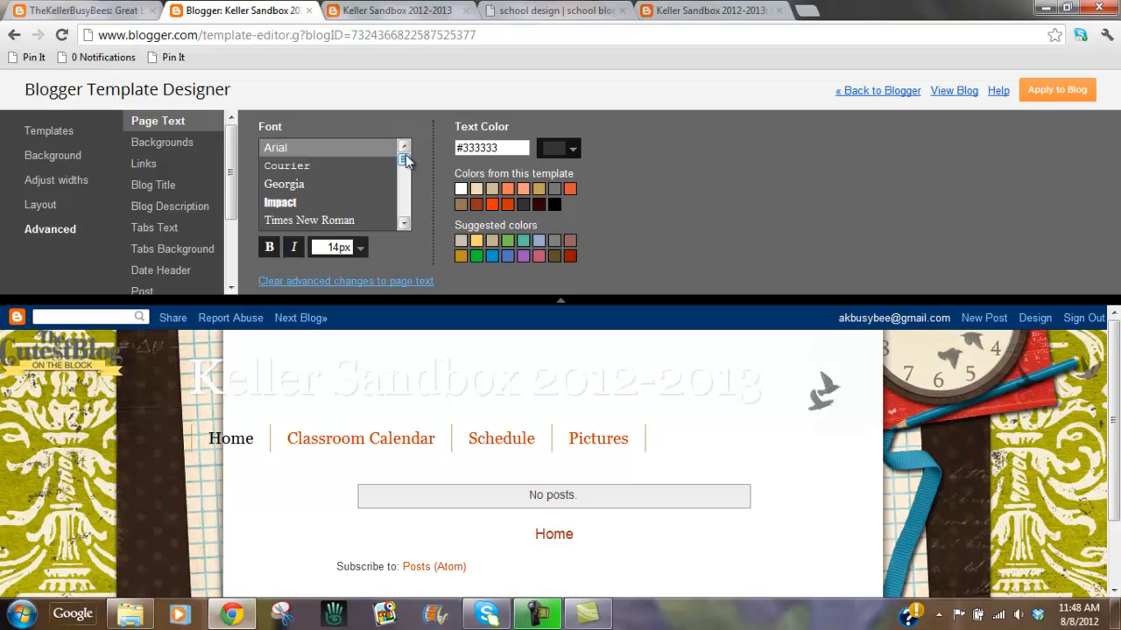
In the advanced settings, set the blog title color to black (#000000) and its font to Impact.
{"action": "left_click", "coordinate": [167, 144]}
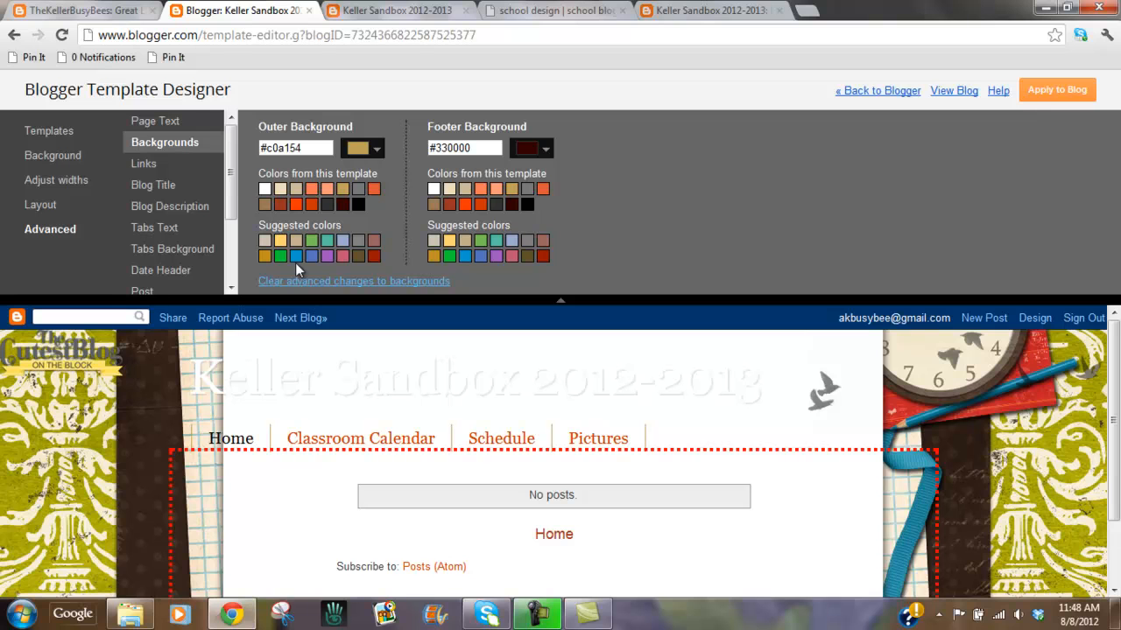
{"action": "left_click", "coordinate": [167, 184]}
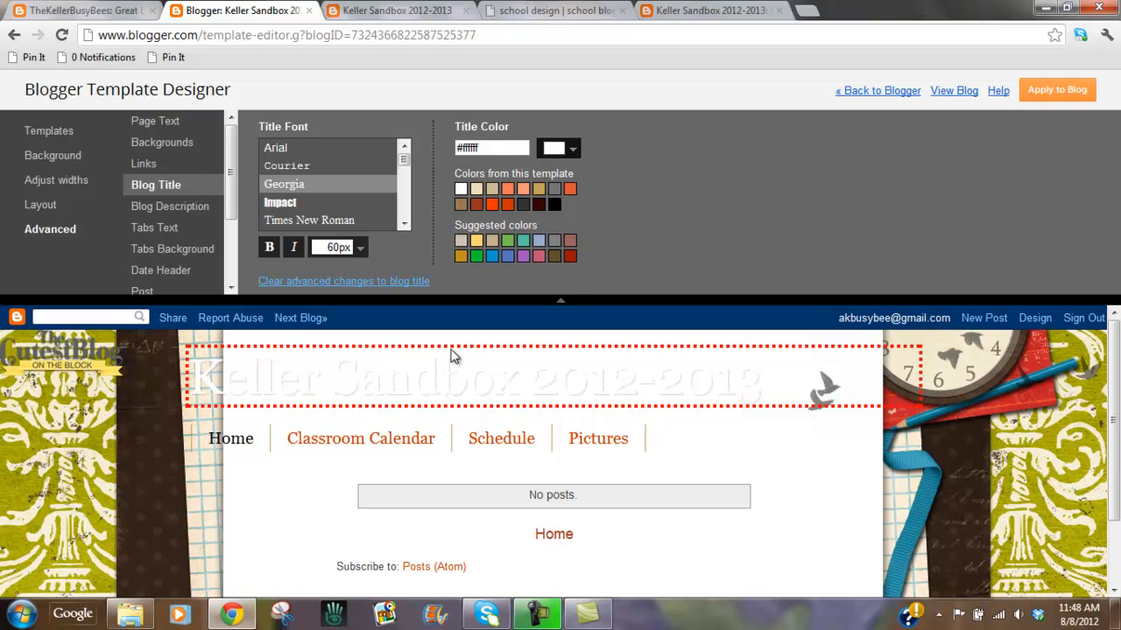
{"action": "left_click", "coordinate": [580, 152]}
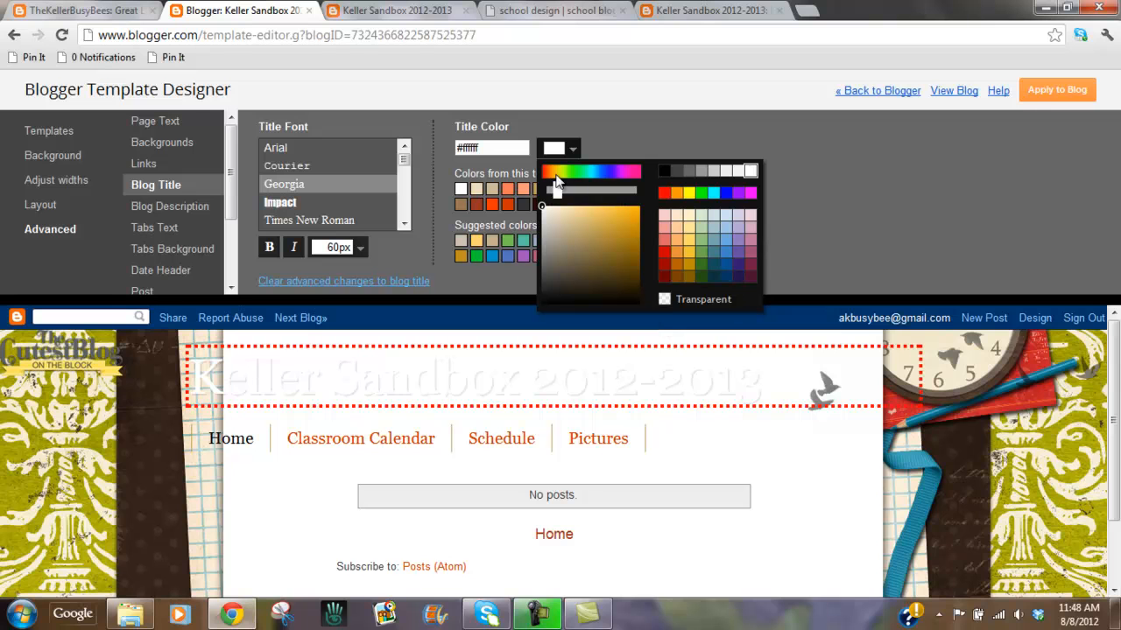
{"action": "left_click", "coordinate": [665, 171]}
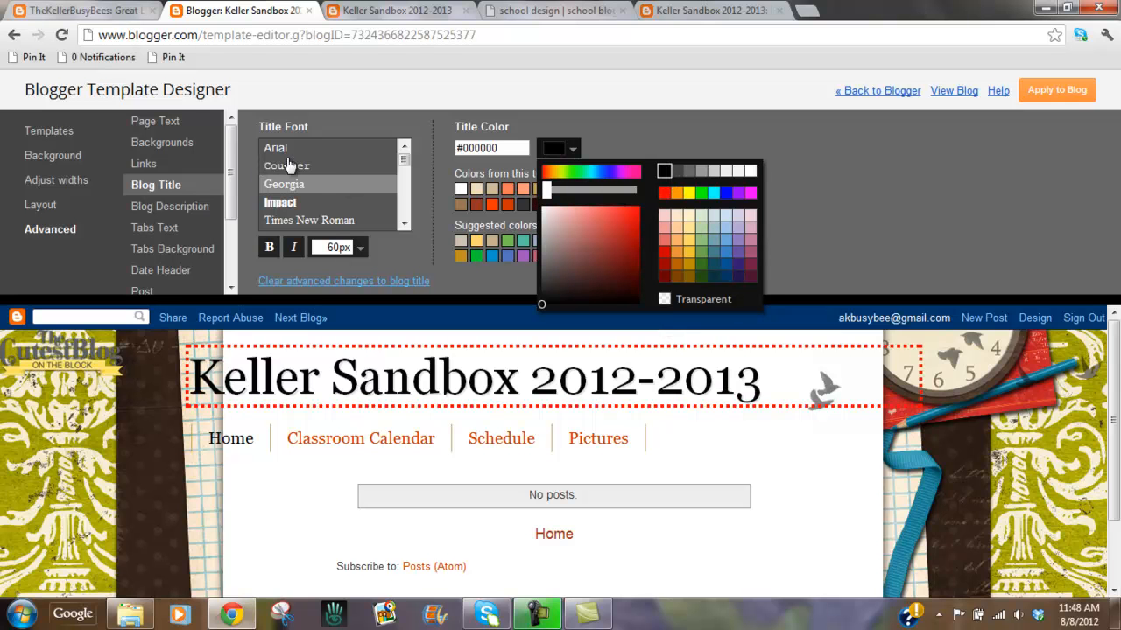
{"action": "left_click", "coordinate": [289, 204]}
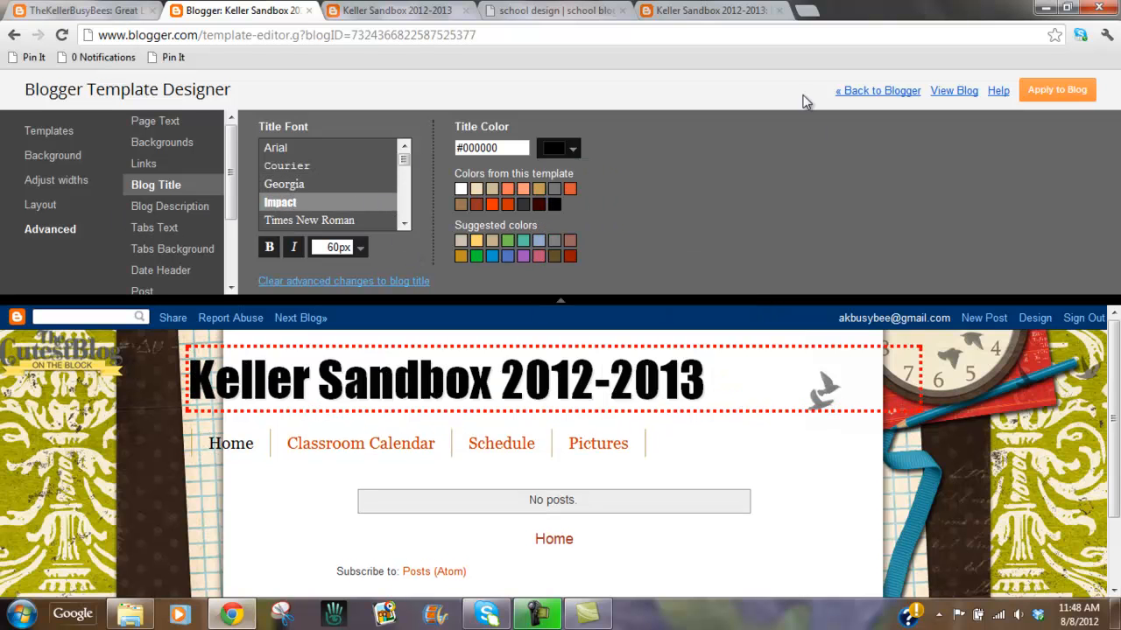
Review the blog description and tabs text settings, and apply the template changes to the blog.
{"action": "left_click", "coordinate": [166, 211]}
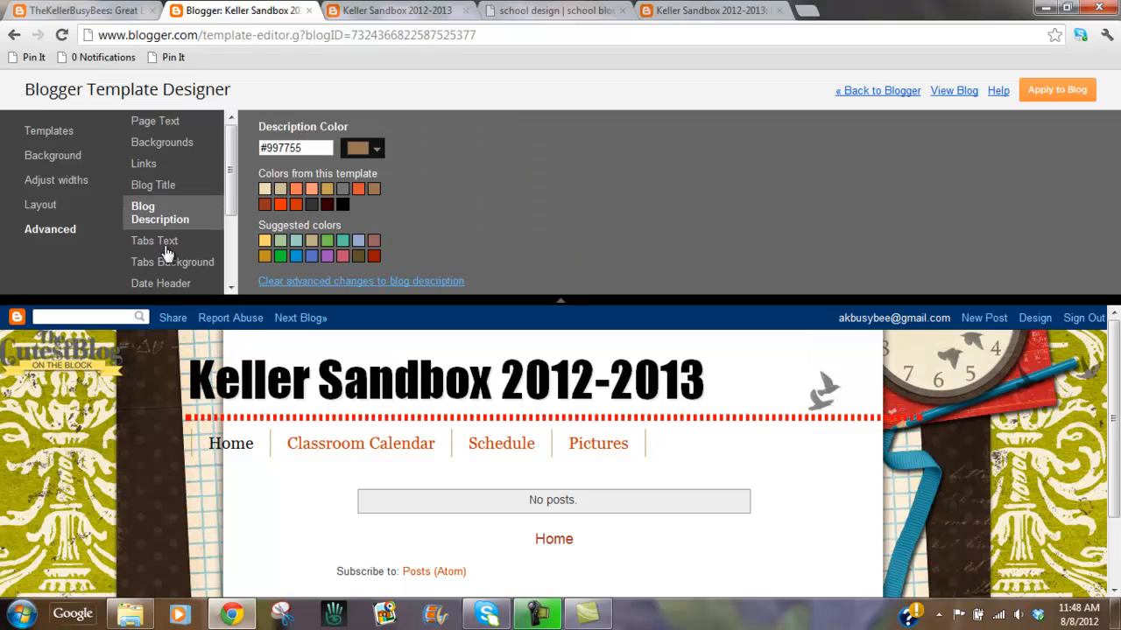
{"action": "left_click", "coordinate": [157, 241]}
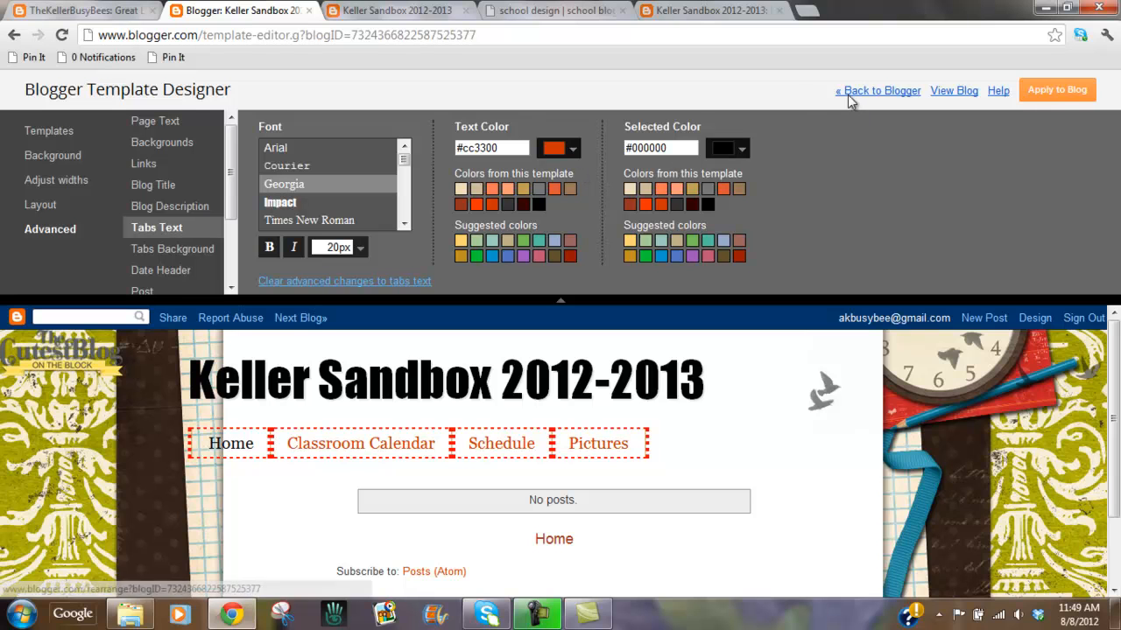
{"action": "left_click", "coordinate": [1057, 90]}
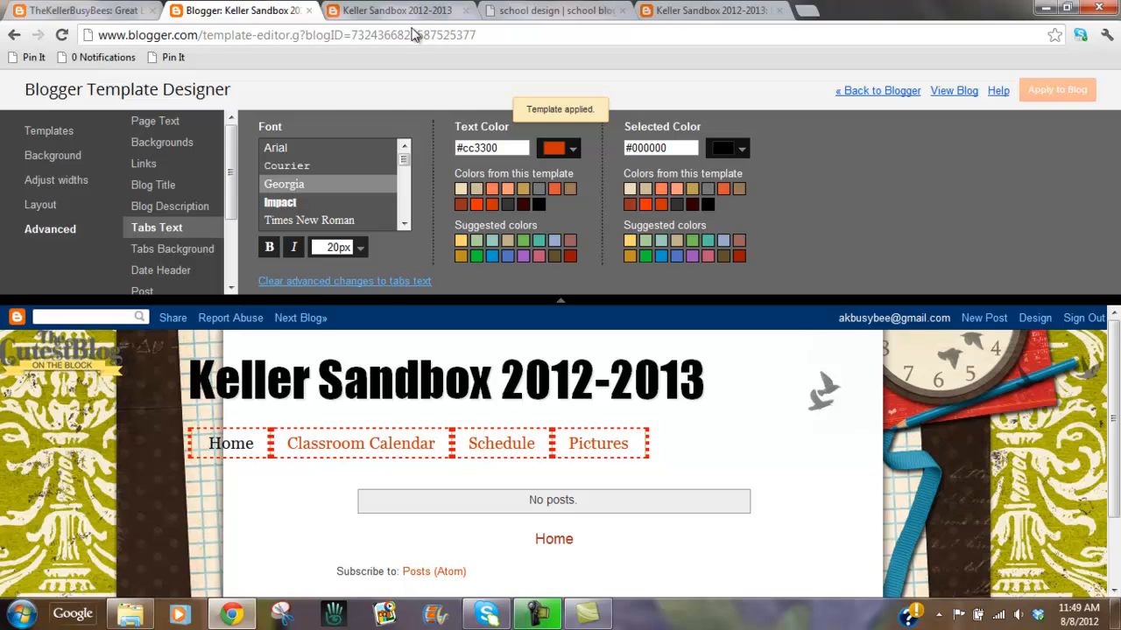
Reload the open layout preview of the Keller Sandbox blog, allowing the form resubmission.
{"action": "left_click", "coordinate": [378, 12]}
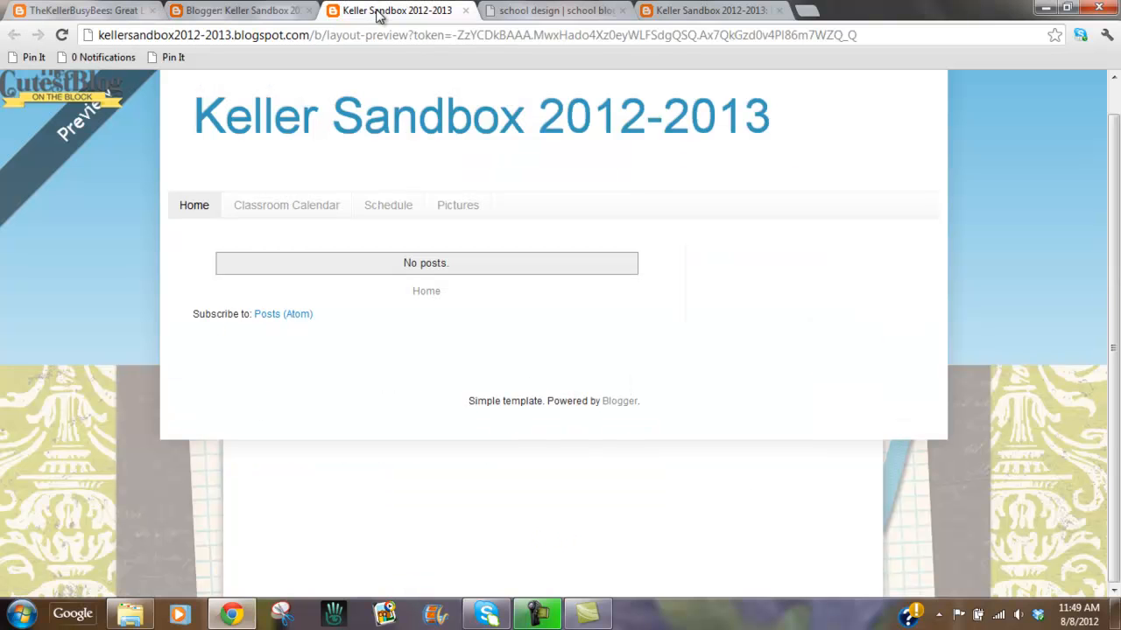
{"action": "left_click", "coordinate": [61, 35]}
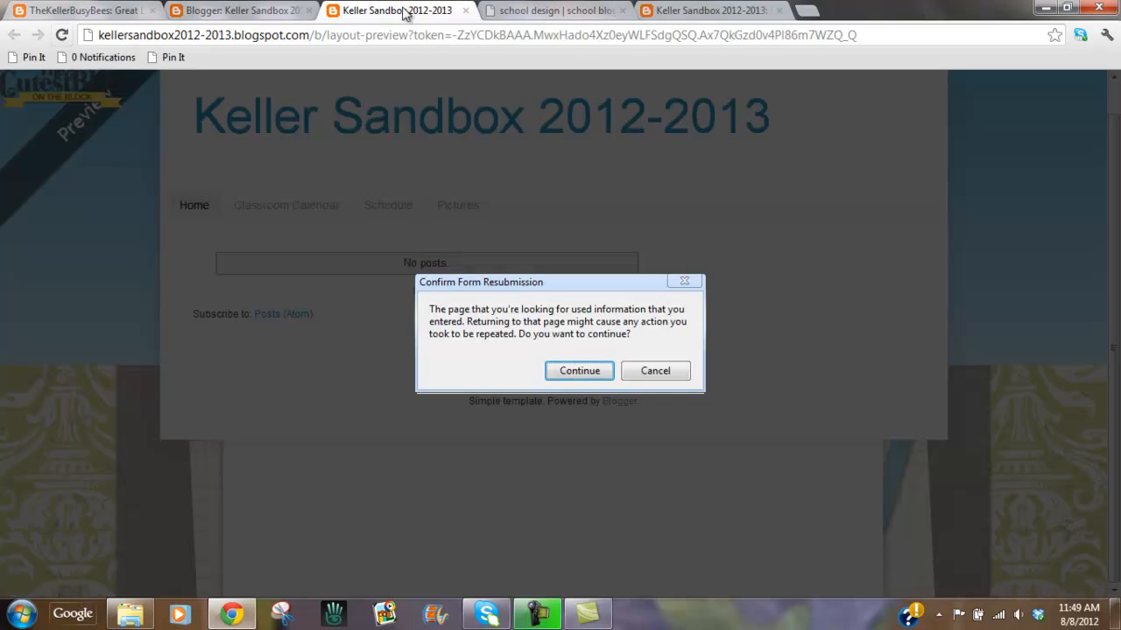
{"action": "left_click", "coordinate": [565, 372]}
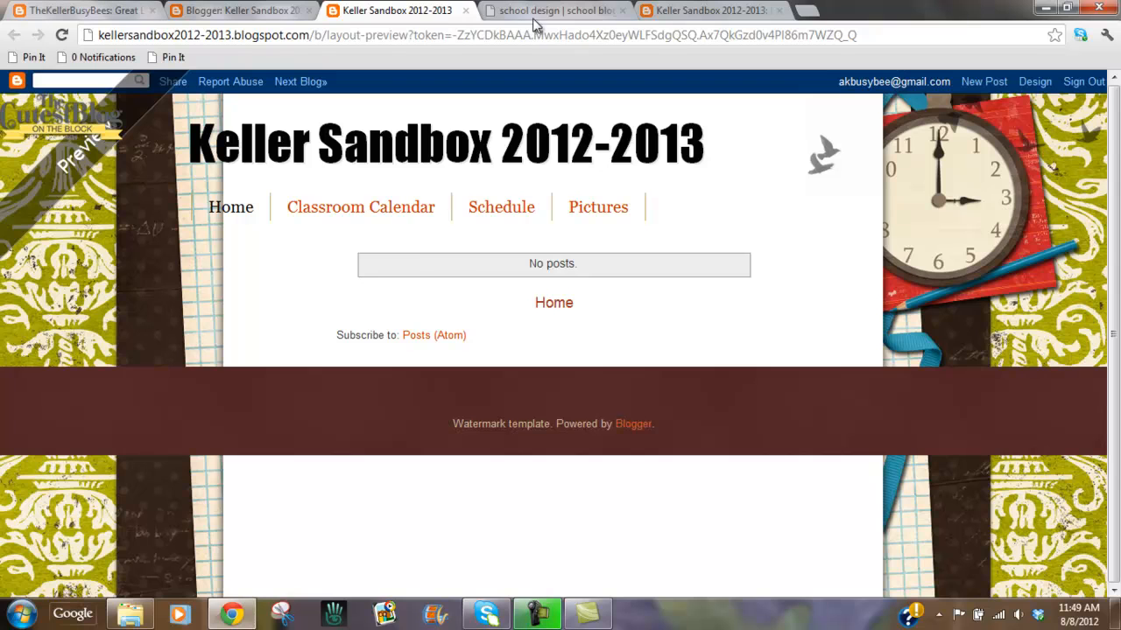
Check how the new design looks on the live blog's Classroom Calendar, Schedule and Pictures pages.
{"action": "left_click", "coordinate": [696, 10]}
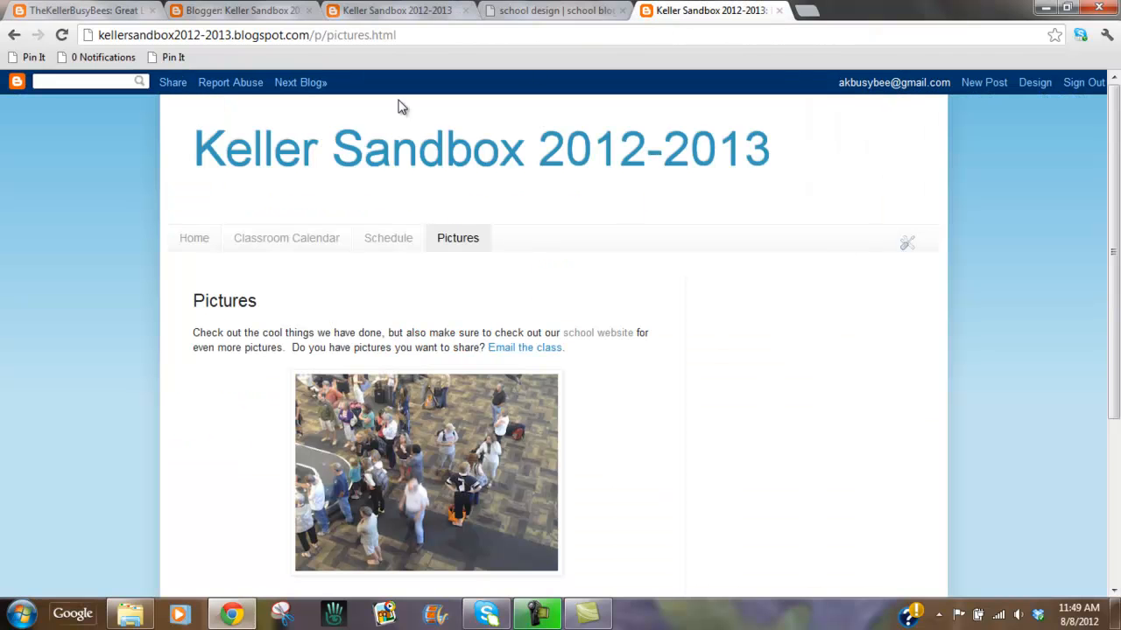
{"action": "left_click", "coordinate": [279, 245]}
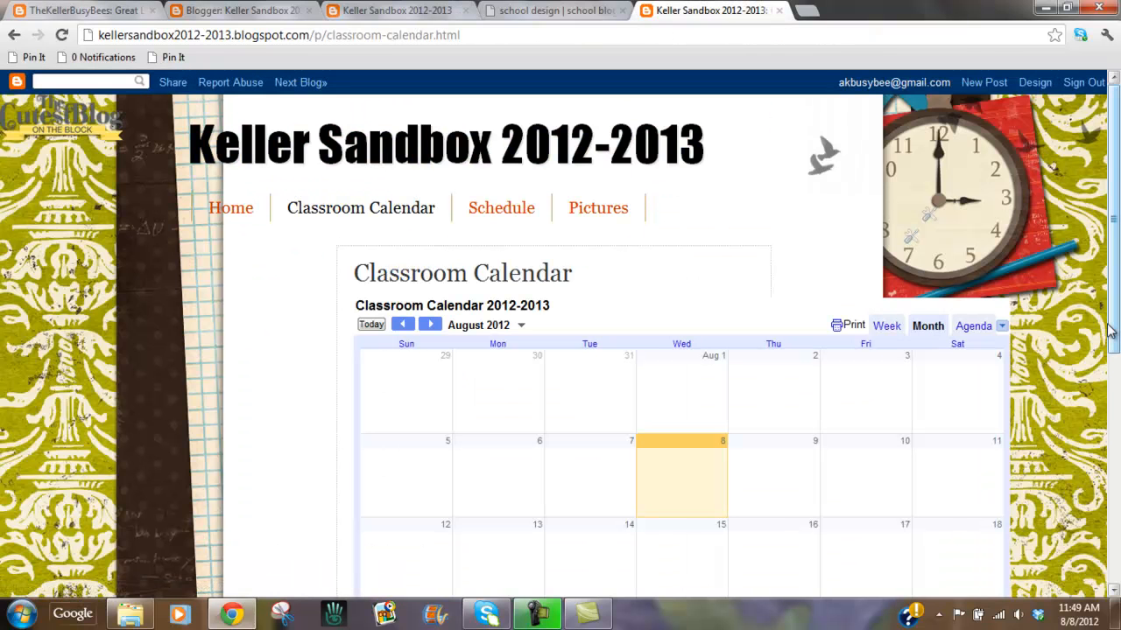
{"action": "left_click", "coordinate": [490, 212]}
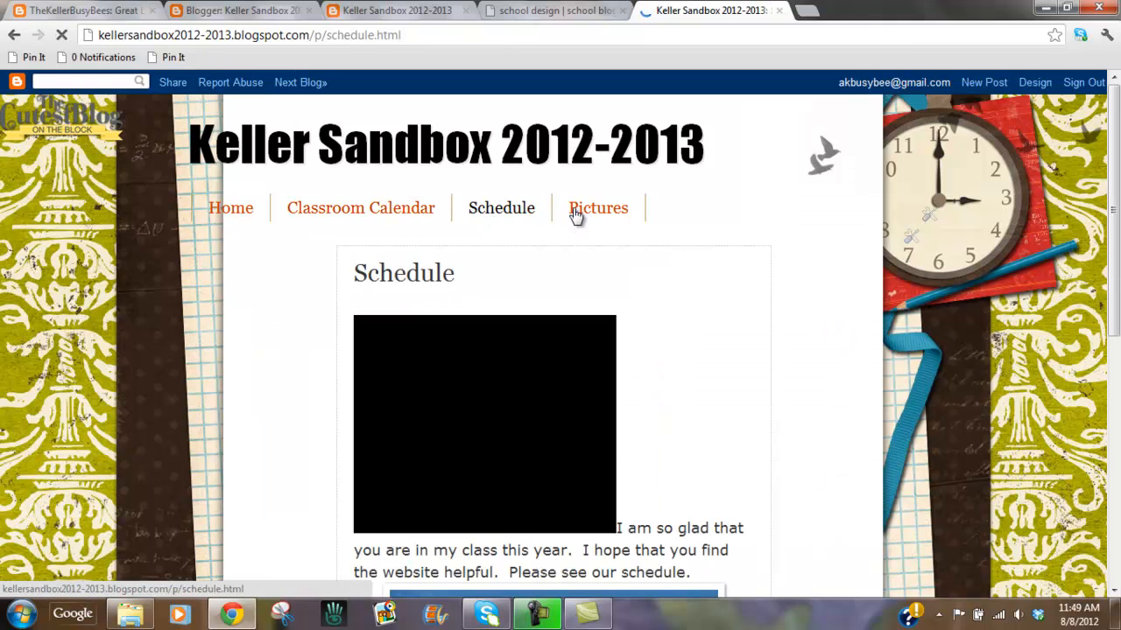
{"action": "left_click", "coordinate": [619, 211]}
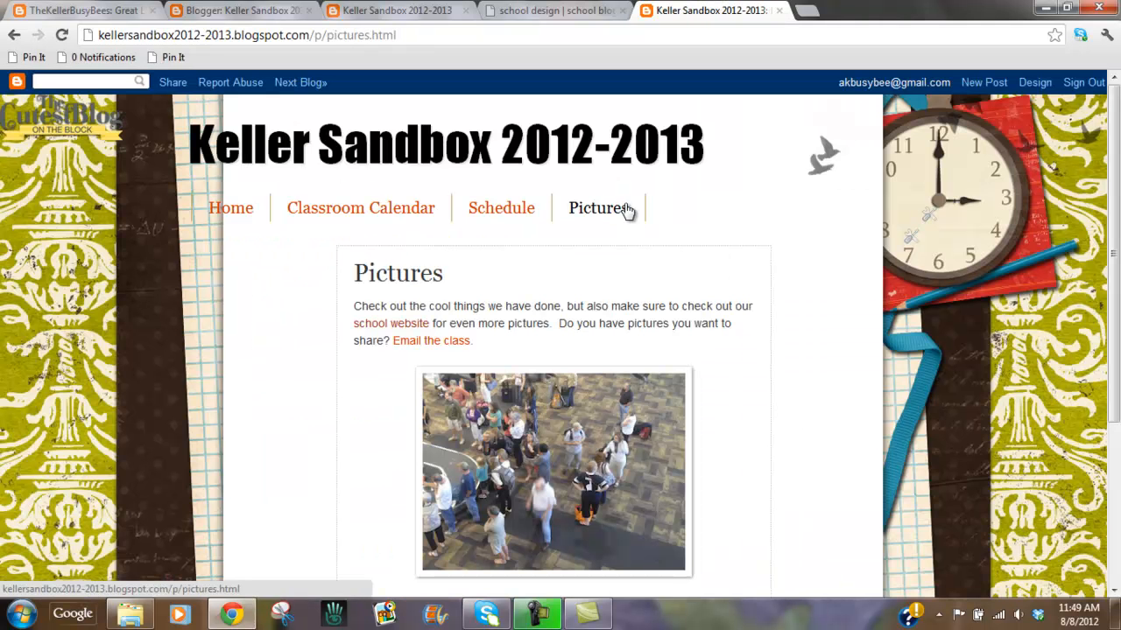
{"action": "scroll", "coordinate": [1101, 389], "scroll_direction": "down", "scroll_amount": 3}
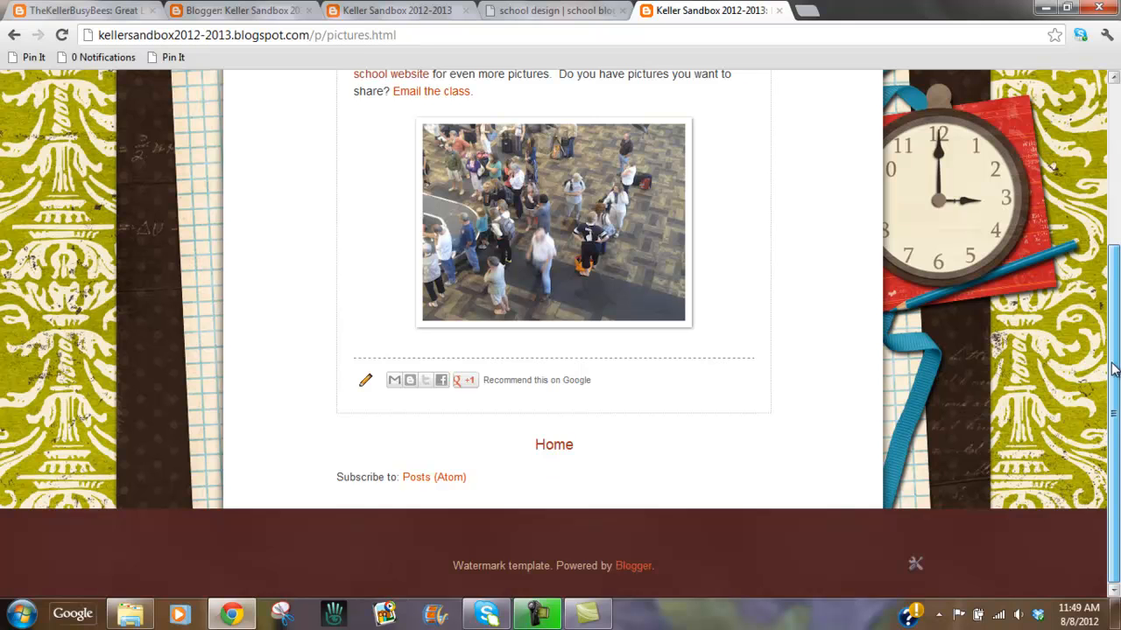
{"action": "scroll", "coordinate": [1114, 369], "scroll_direction": "up", "scroll_amount": 3}
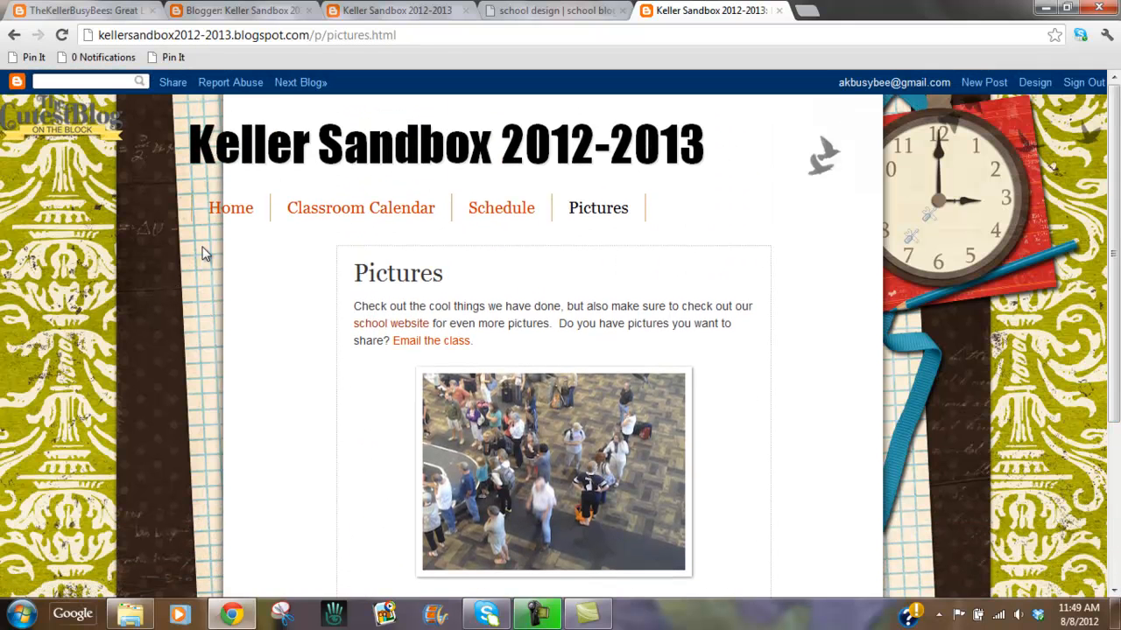
{"action": "left_click", "coordinate": [336, 215]}
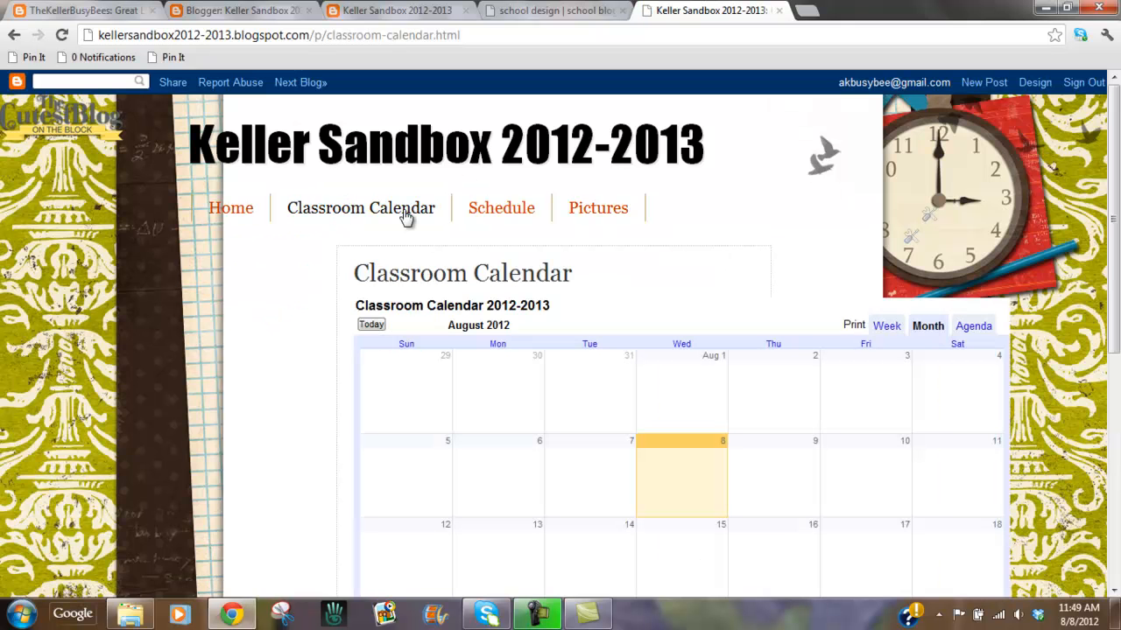
{"action": "left_click_drag", "start_coordinate": [1118, 158], "coordinate": [1105, 198]}
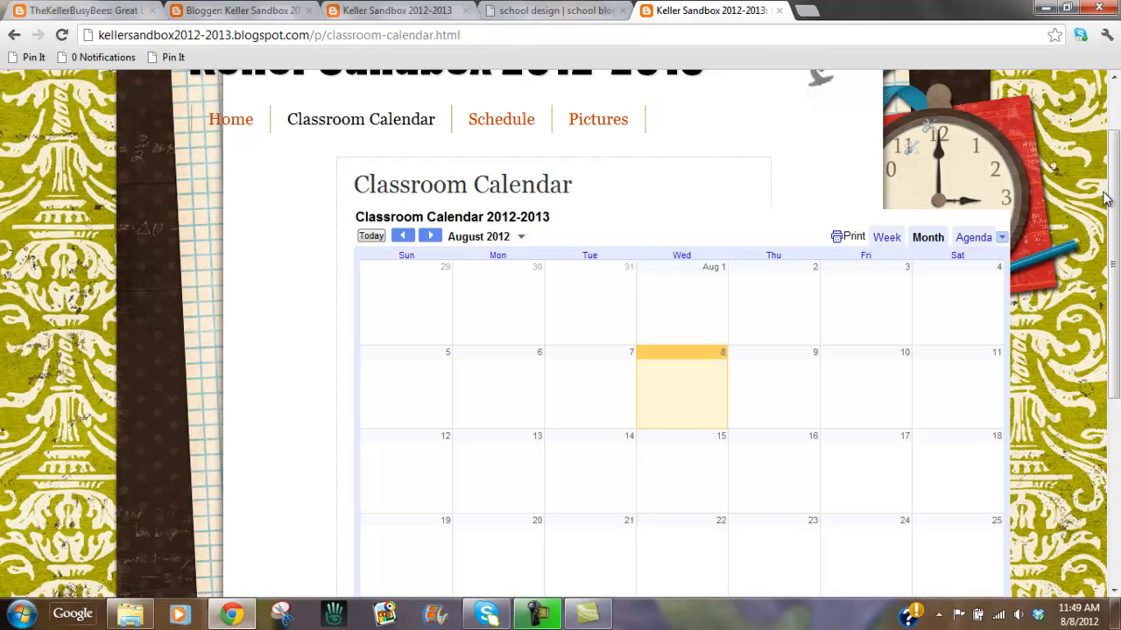
{"action": "left_click_drag", "start_coordinate": [1113, 199], "coordinate": [1112, 140]}
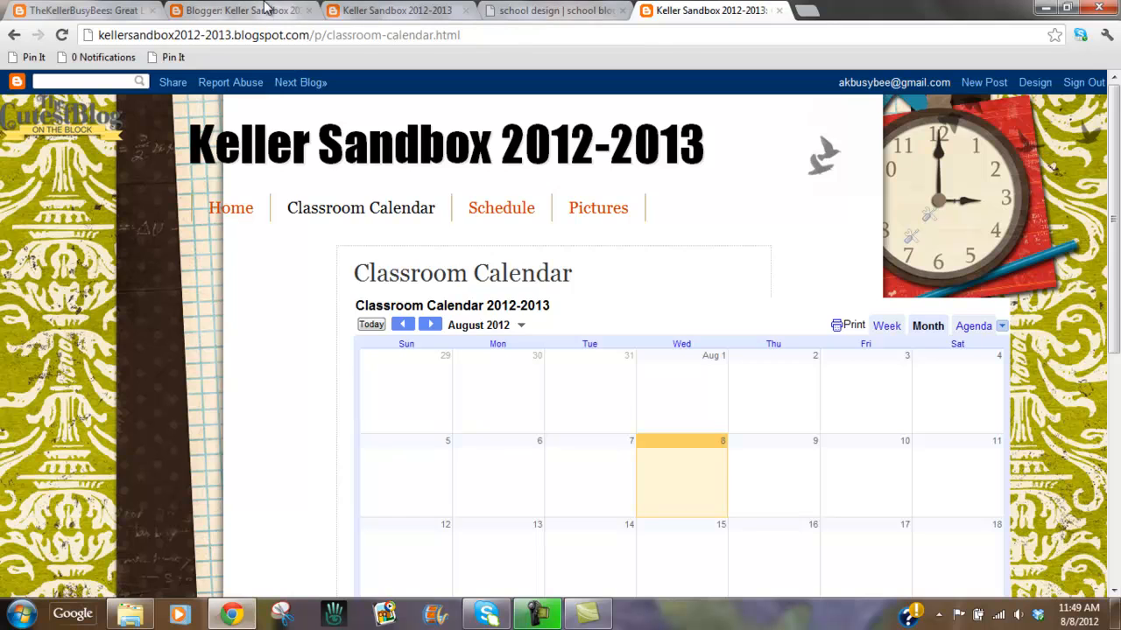
Return to the Template Designer and set the width of the entire blog to 1030 px.
{"action": "left_click", "coordinate": [267, 10]}
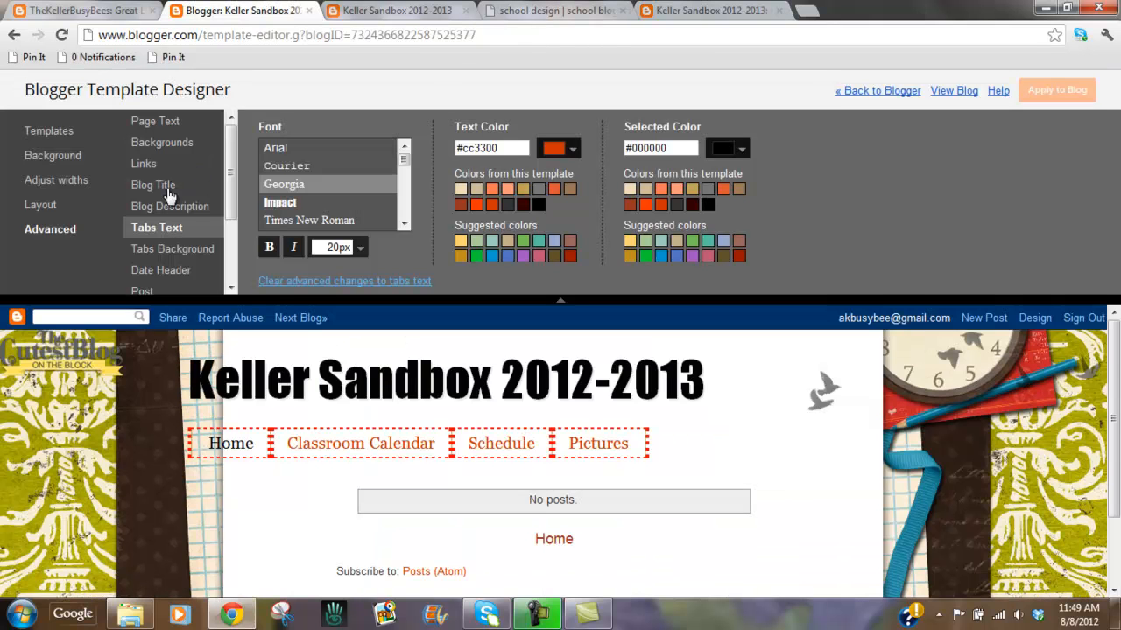
{"action": "left_click", "coordinate": [56, 182]}
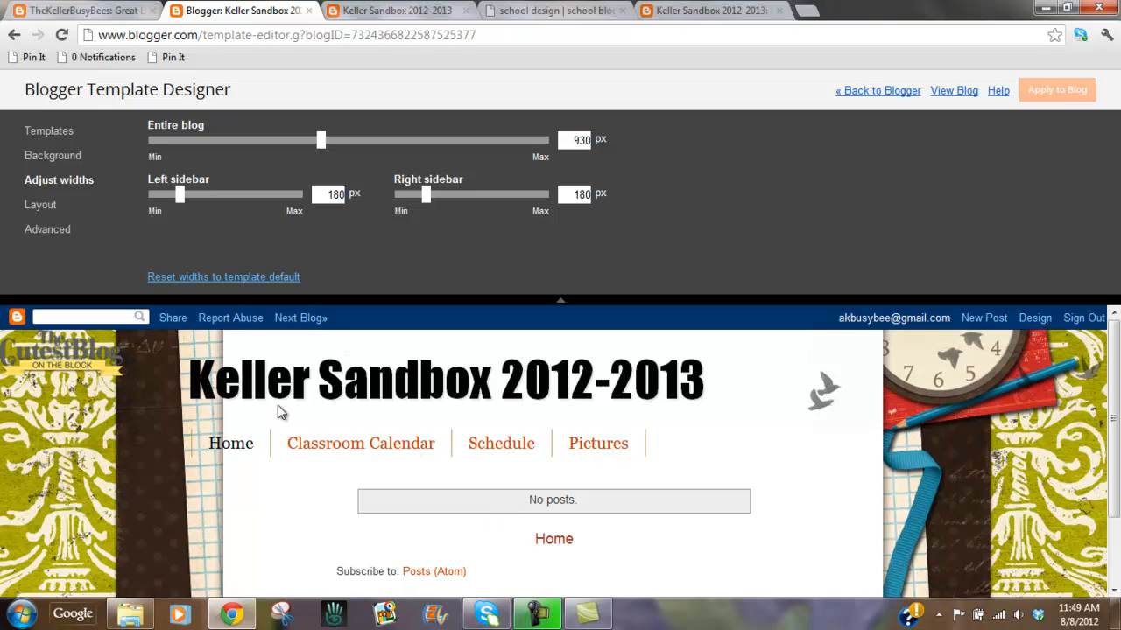
{"action": "left_click_drag", "start_coordinate": [320, 148], "coordinate": [363, 162]}
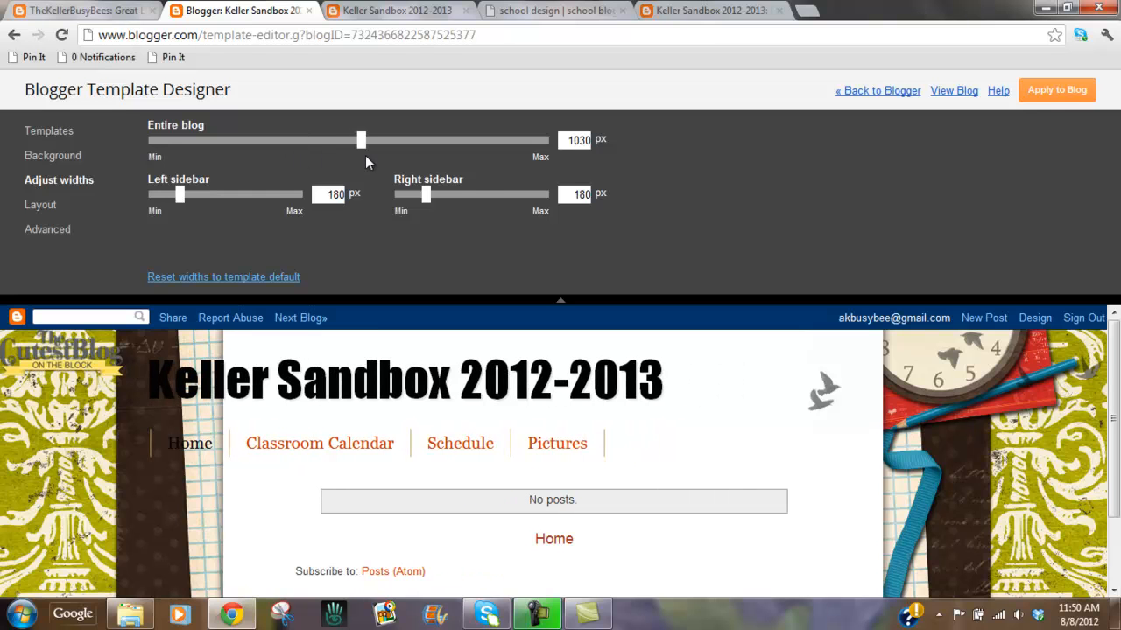
Set the left sidebar width to 150 px and the right sidebar to 220 px, and apply the changes to the blog.
{"action": "mouse_move", "coordinate": [182, 191]}
{"action": "left_mouse_down"}
{"action": "mouse_move", "coordinate": [203, 194]}
{"action": "mouse_move", "coordinate": [170, 195]}
{"action": "left_mouse_up"}
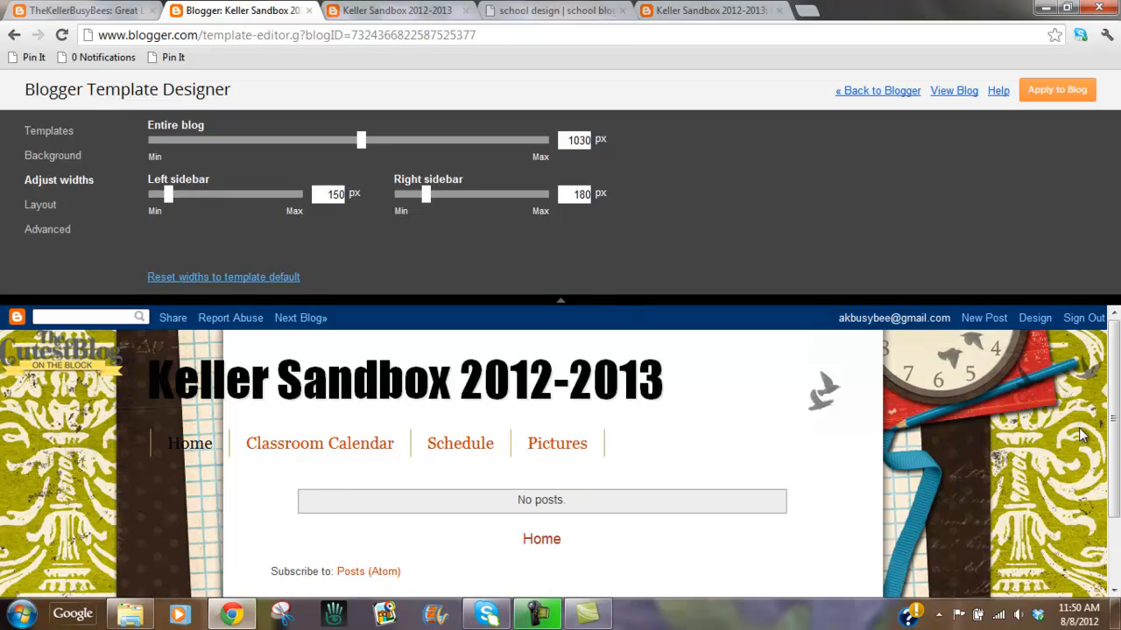
{"action": "scroll", "coordinate": [1086, 437], "scroll_direction": "down", "scroll_amount": 2}
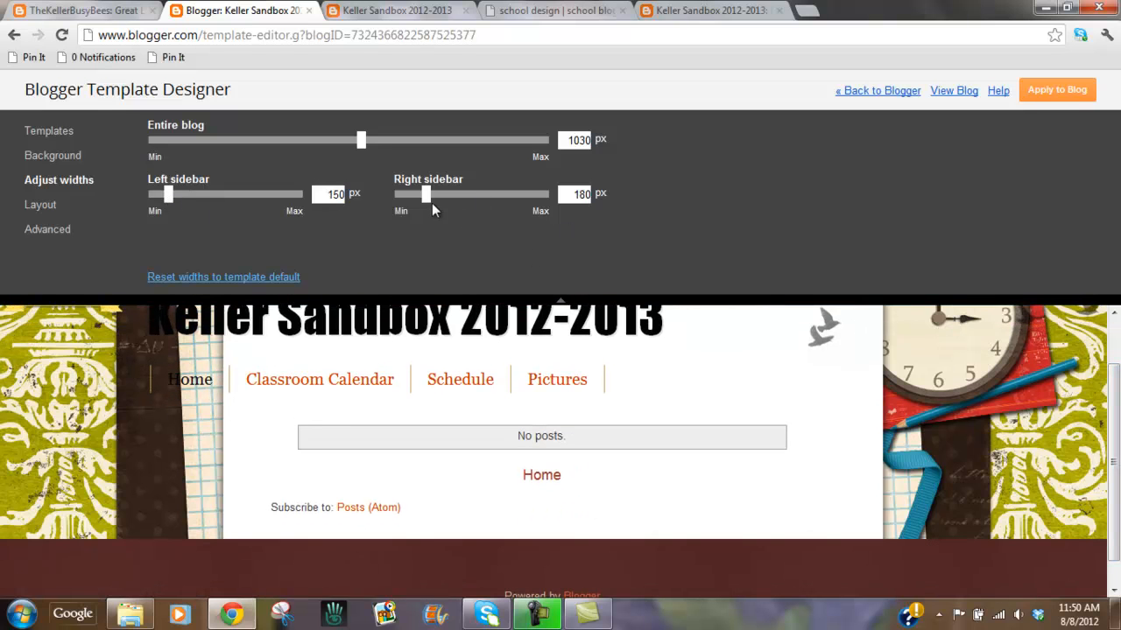
{"action": "left_click_drag", "start_coordinate": [418, 199], "coordinate": [442, 206]}
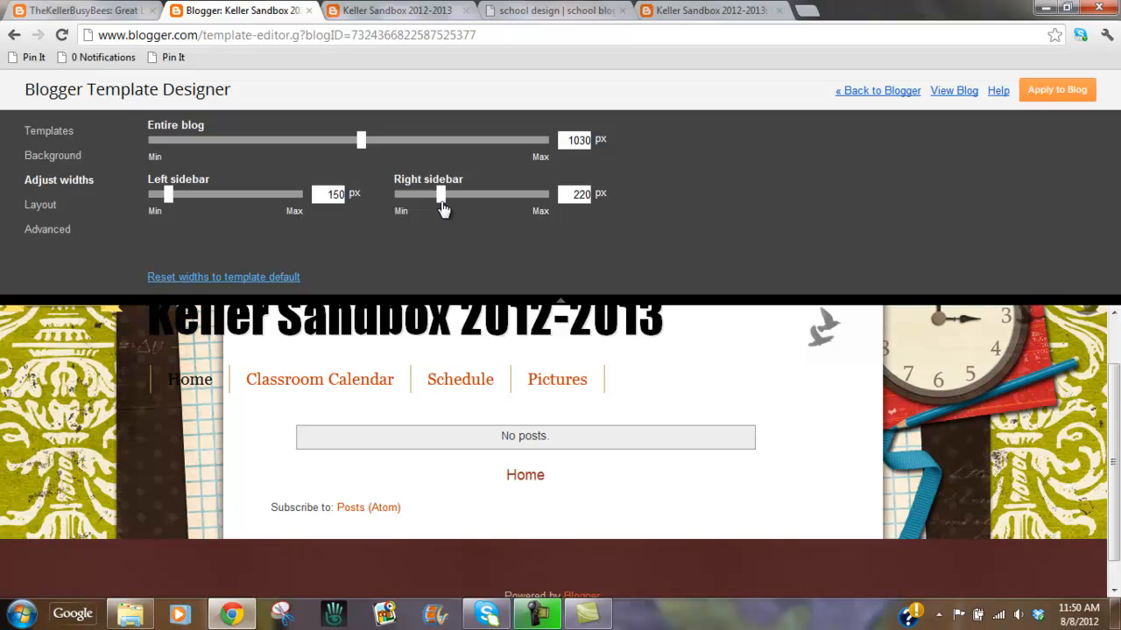
{"action": "left_click", "coordinate": [1057, 91]}
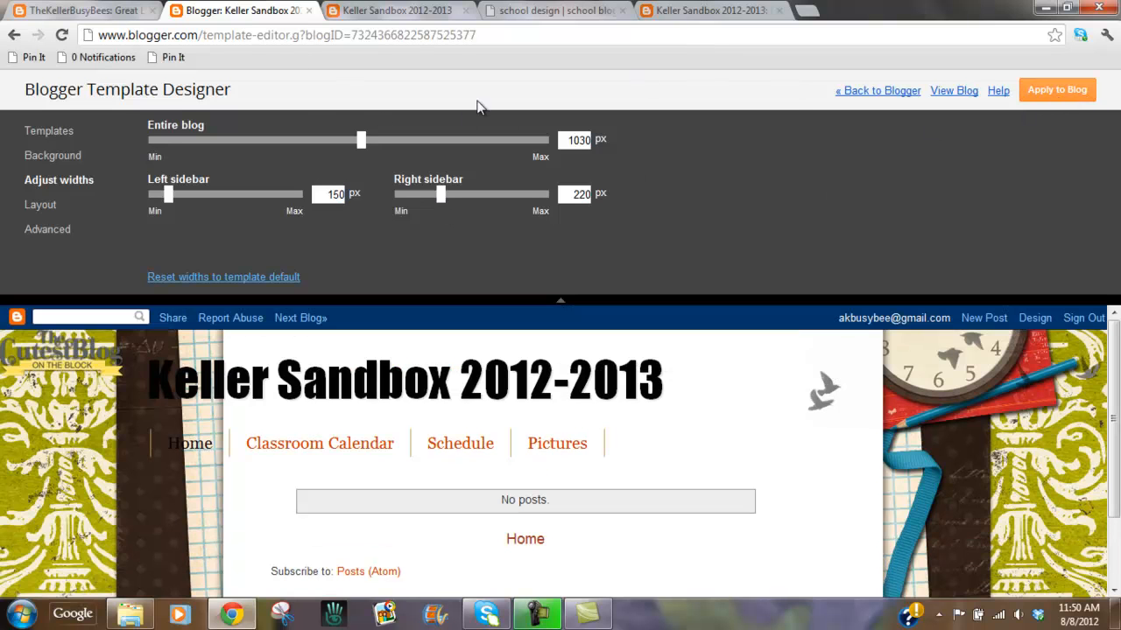
{"action": "left_click", "coordinate": [1077, 96]}
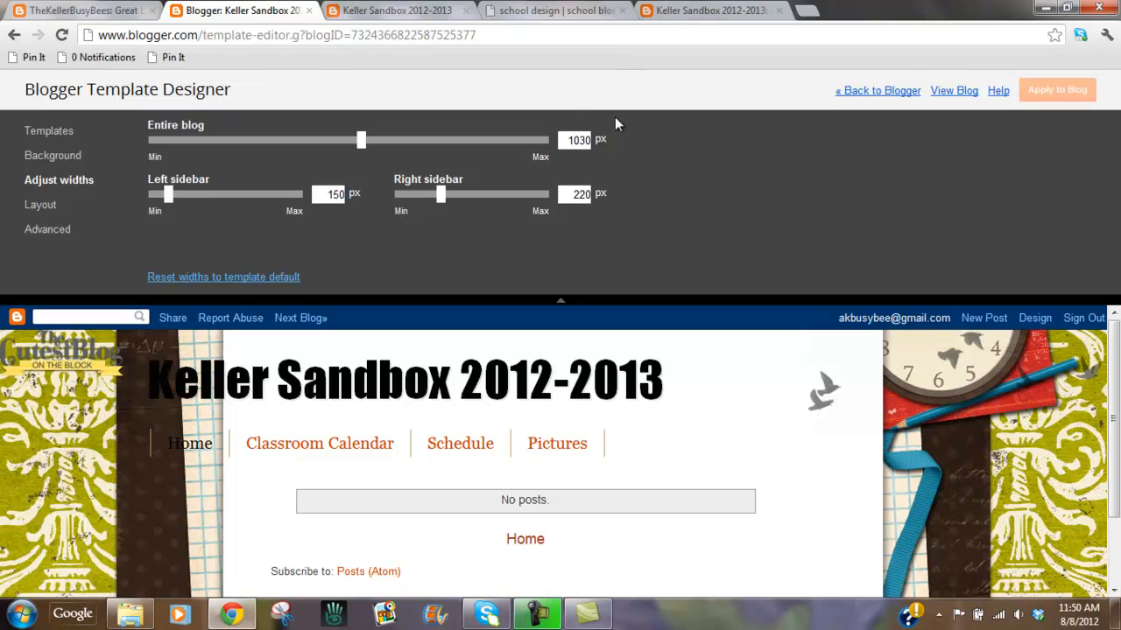
Go back to the blog's page elements layout and browse the gadgets that can be added to the right sidebar.
{"action": "left_click", "coordinate": [881, 92]}
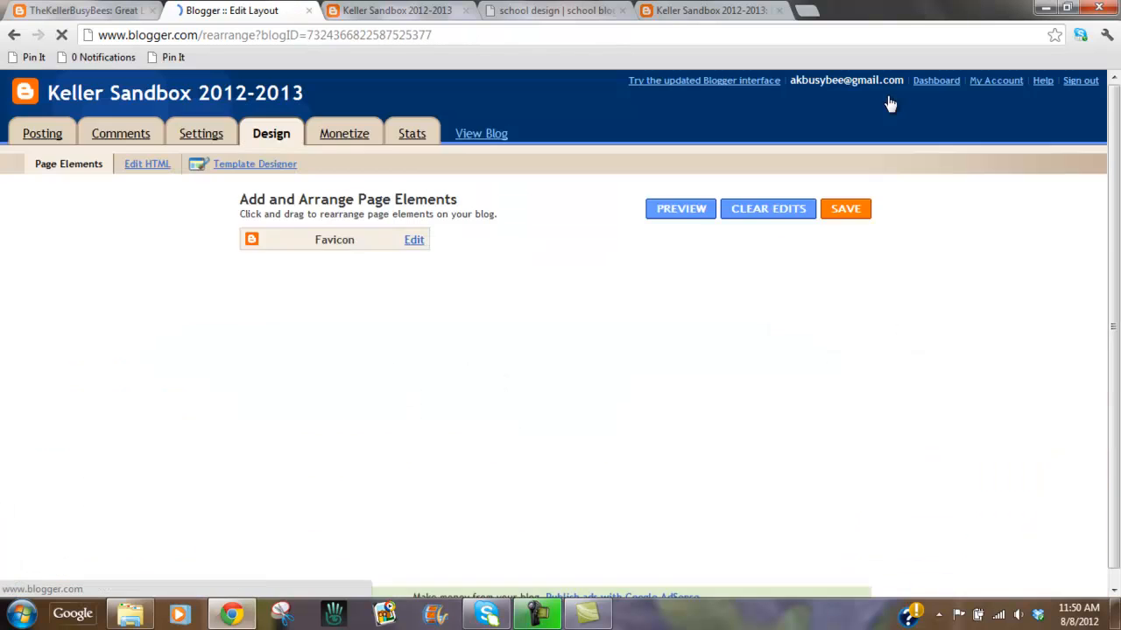
{"action": "left_click_drag", "start_coordinate": [1113, 234], "coordinate": [1113, 324]}
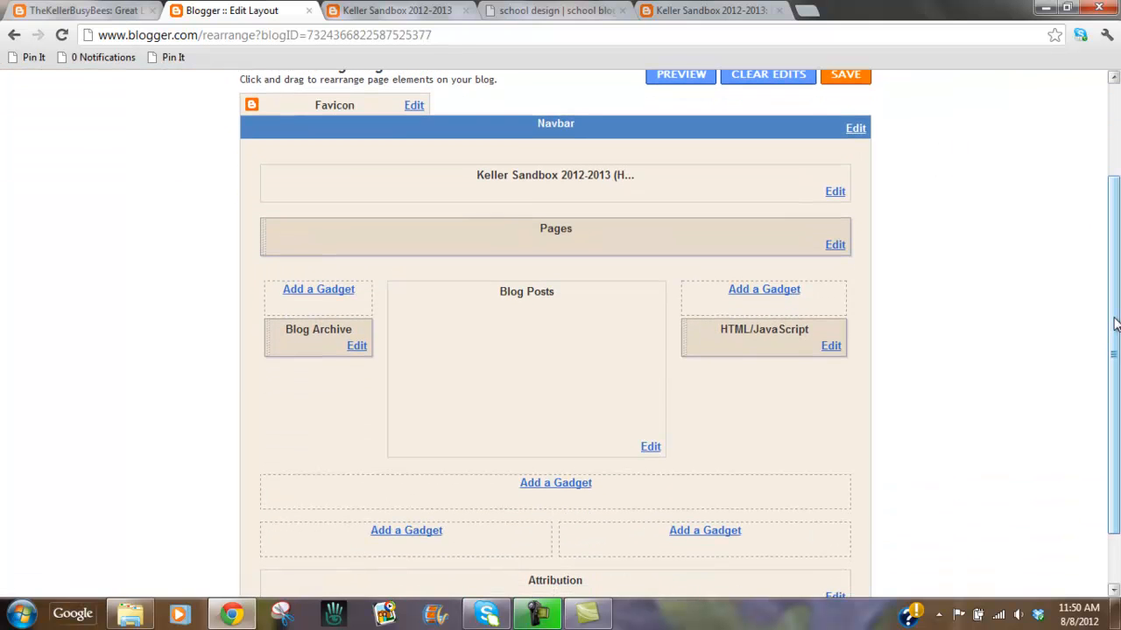
{"action": "left_click", "coordinate": [763, 290]}
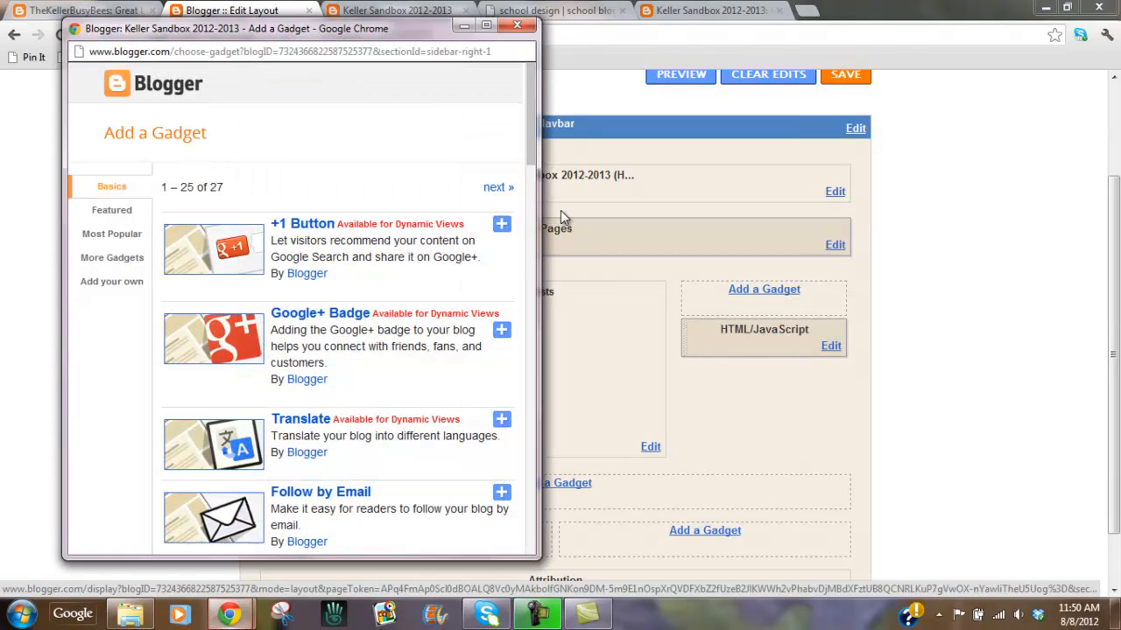
{"action": "scroll", "coordinate": [521, 148], "scroll_direction": "down", "scroll_amount": 2}
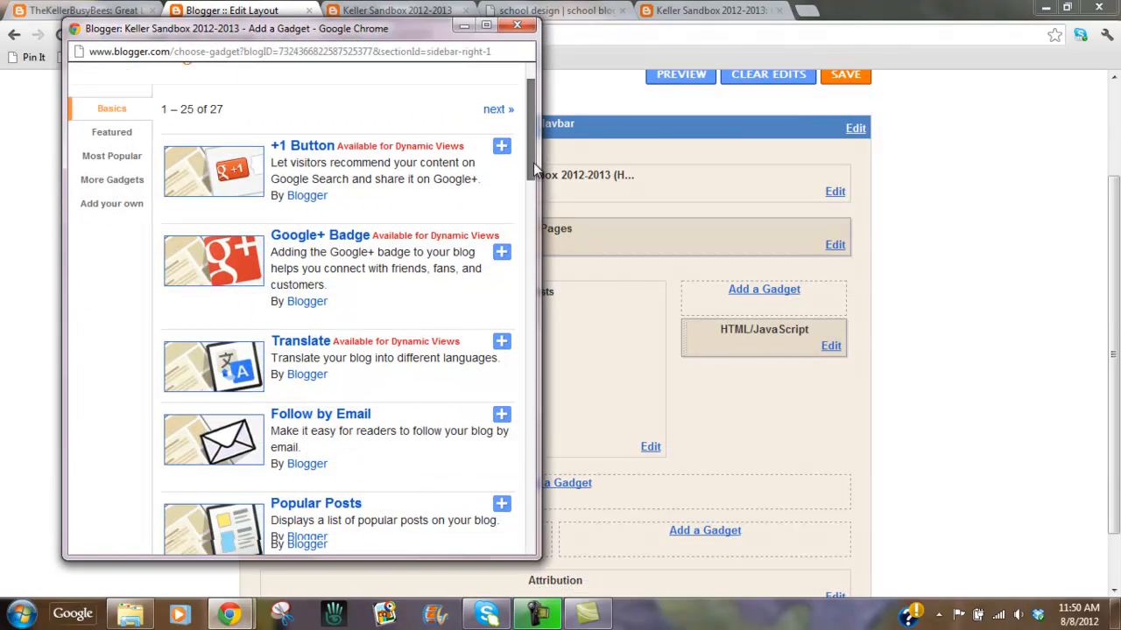
Examine the sidebar gadgets on TheKellerBusyBees Great Links page, and return to the sandbox blog's Classroom Calendar page.
{"action": "left_click", "coordinate": [63, 12]}
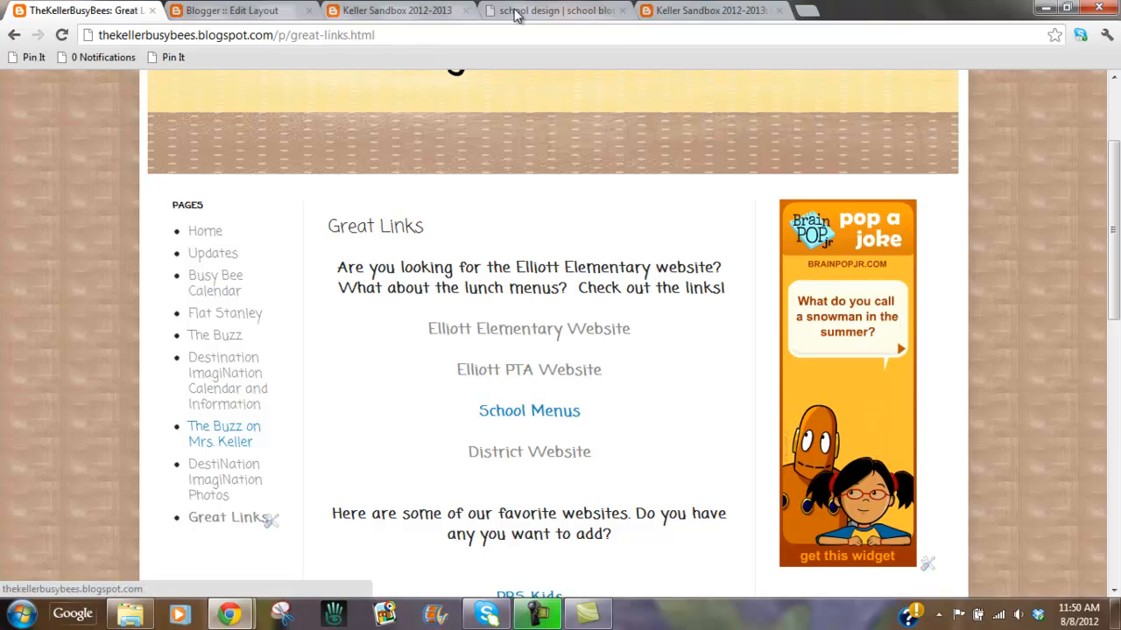
{"action": "left_click_drag", "start_coordinate": [1114, 217], "coordinate": [1114, 382]}
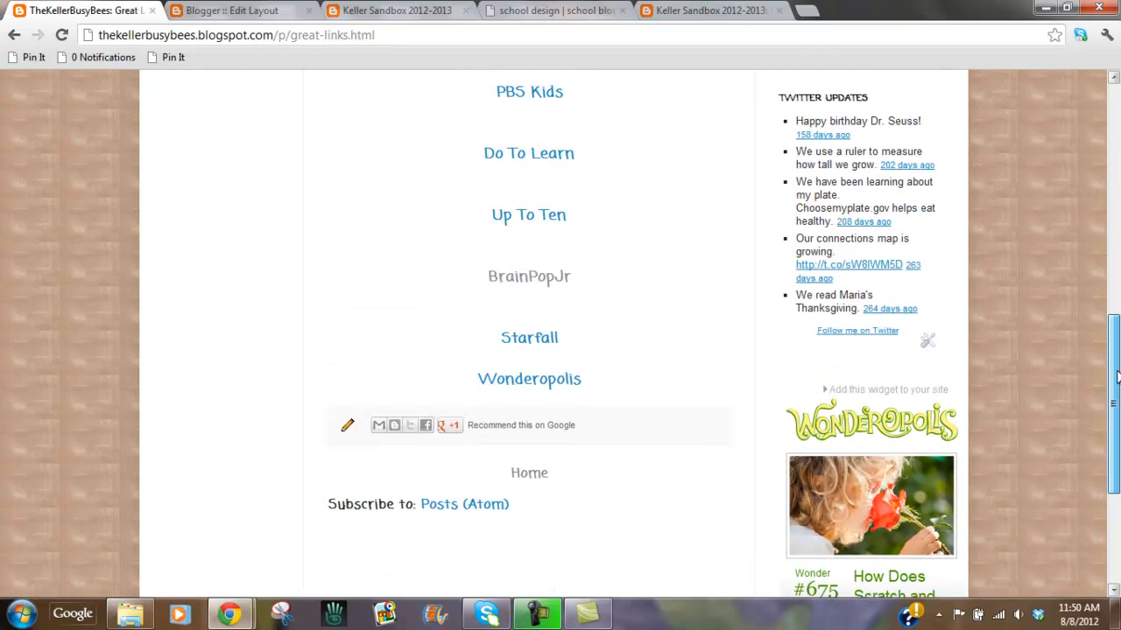
{"action": "left_click", "coordinate": [359, 10]}
{"action": "left_click", "coordinate": [688, 14]}
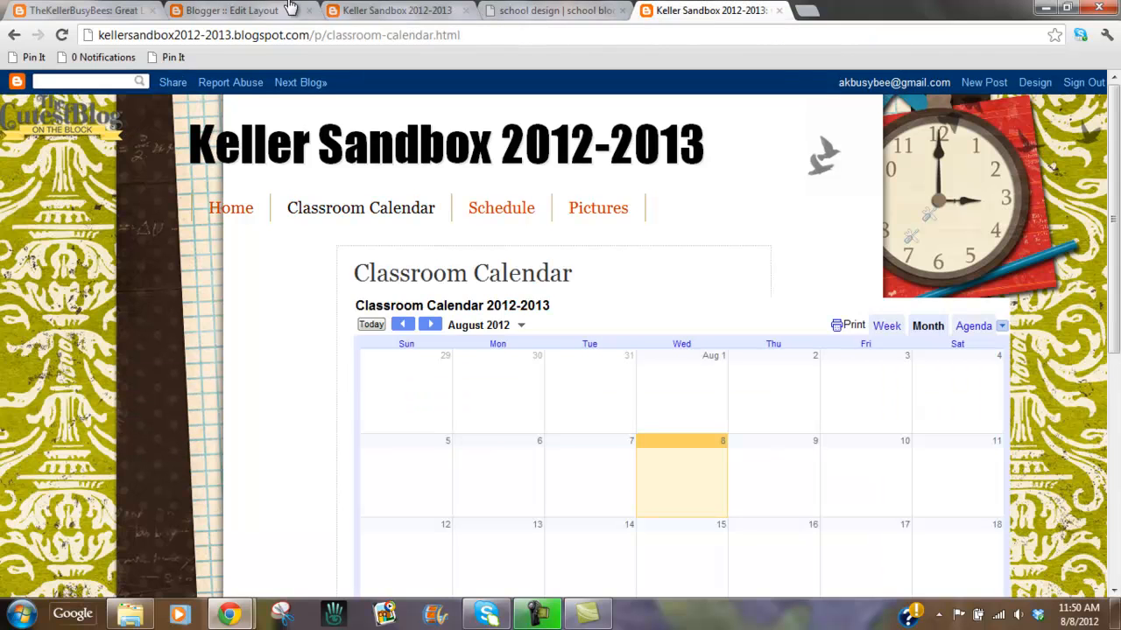
Return to the sandbox blog's layout, browse the basic gadgets available for the right sidebar, and close the gadget list.
{"action": "left_click", "coordinate": [229, 11]}
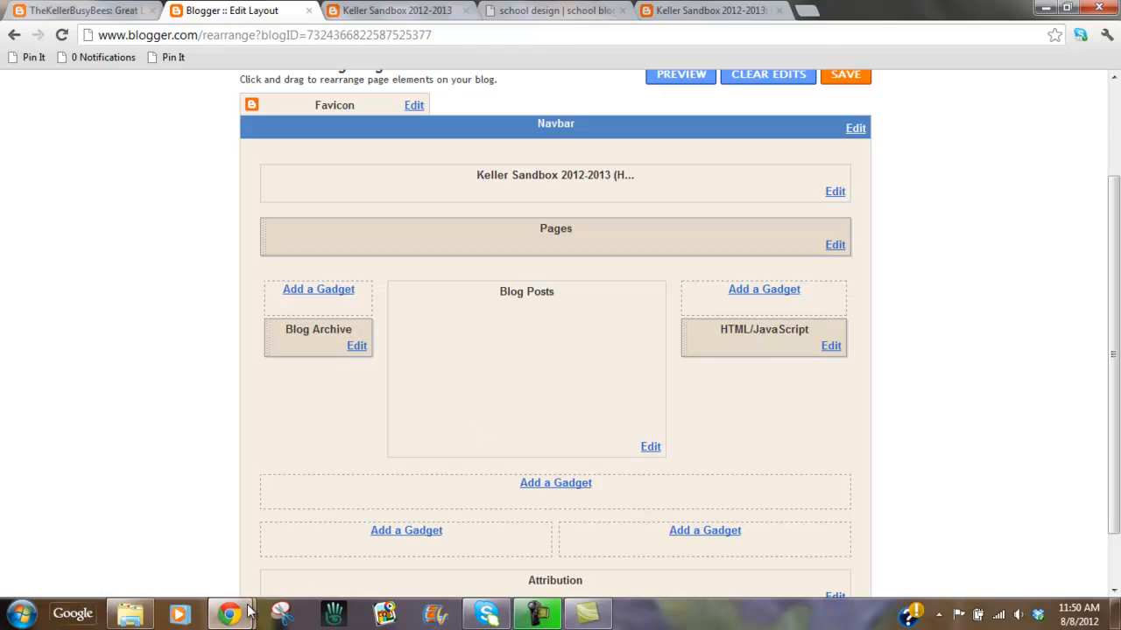
{"action": "mouse_move", "coordinate": [250, 617]}
{"action": "left_click", "coordinate": [309, 569]}
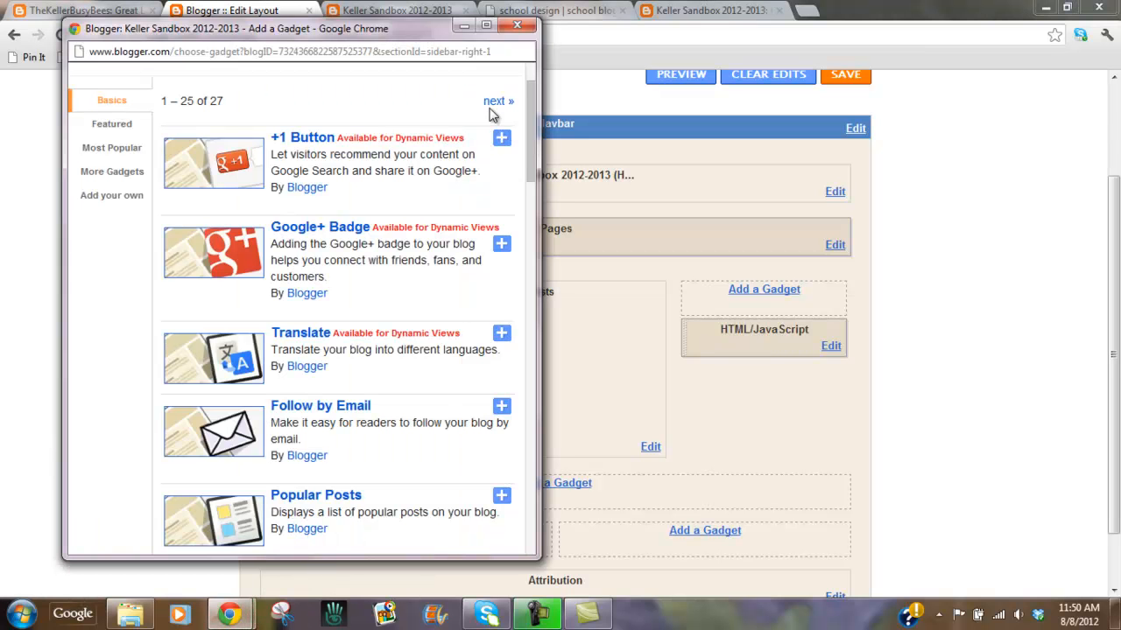
{"action": "left_click_drag", "start_coordinate": [531, 140], "coordinate": [528, 304]}
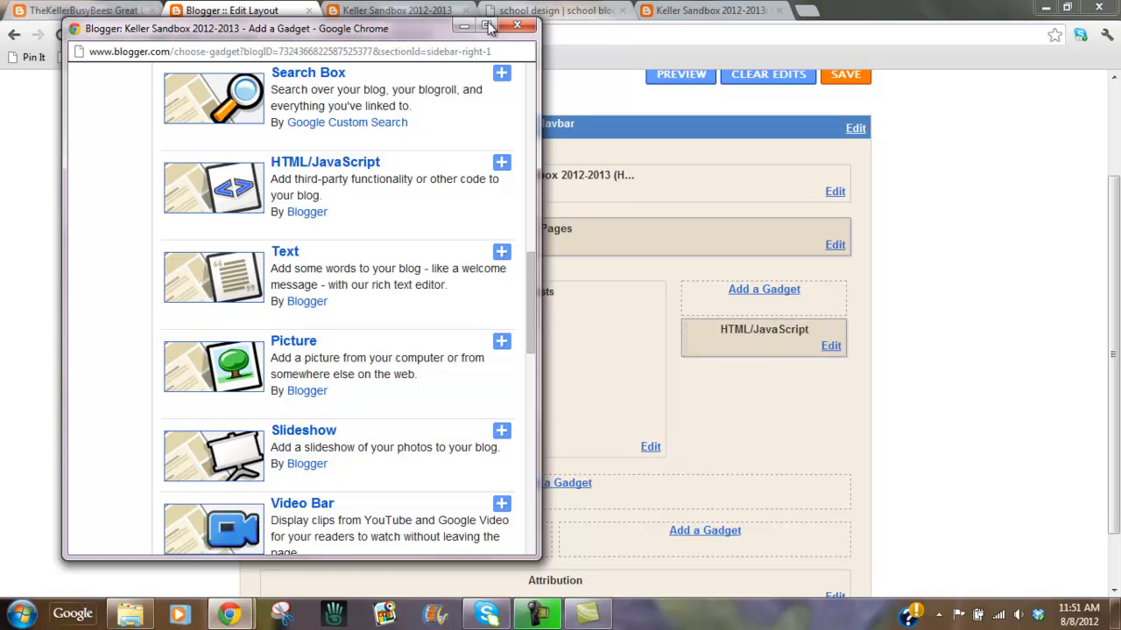
{"action": "left_click", "coordinate": [517, 24]}
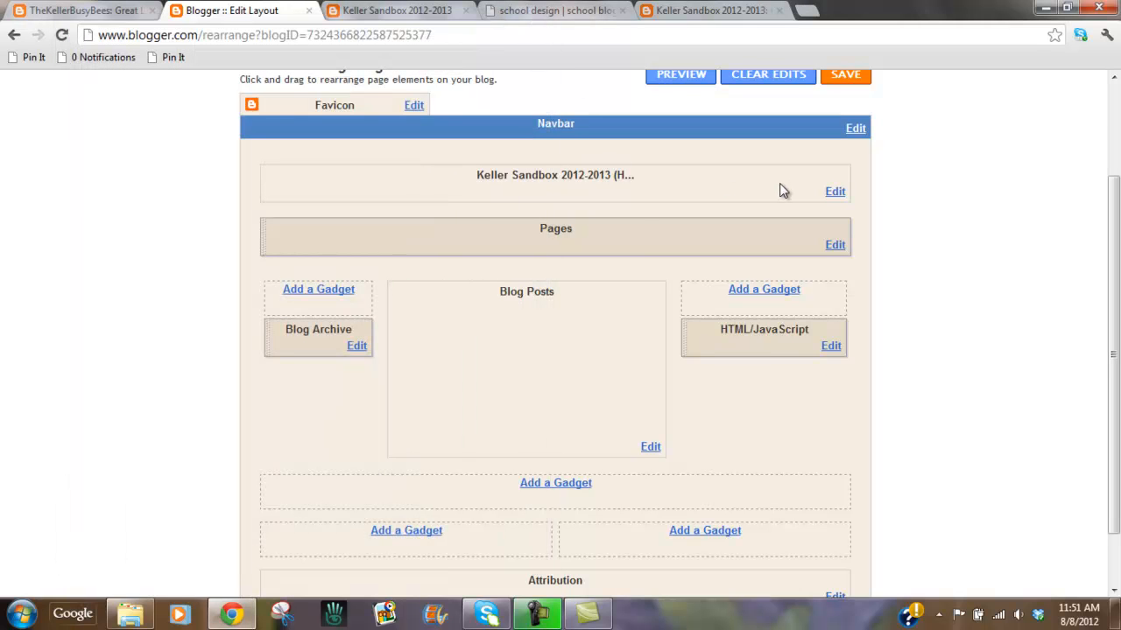
Open the sandbox blog's header configuration, and view the header of TheKellerBusyBees blog as an example.
{"action": "left_click", "coordinate": [835, 191]}
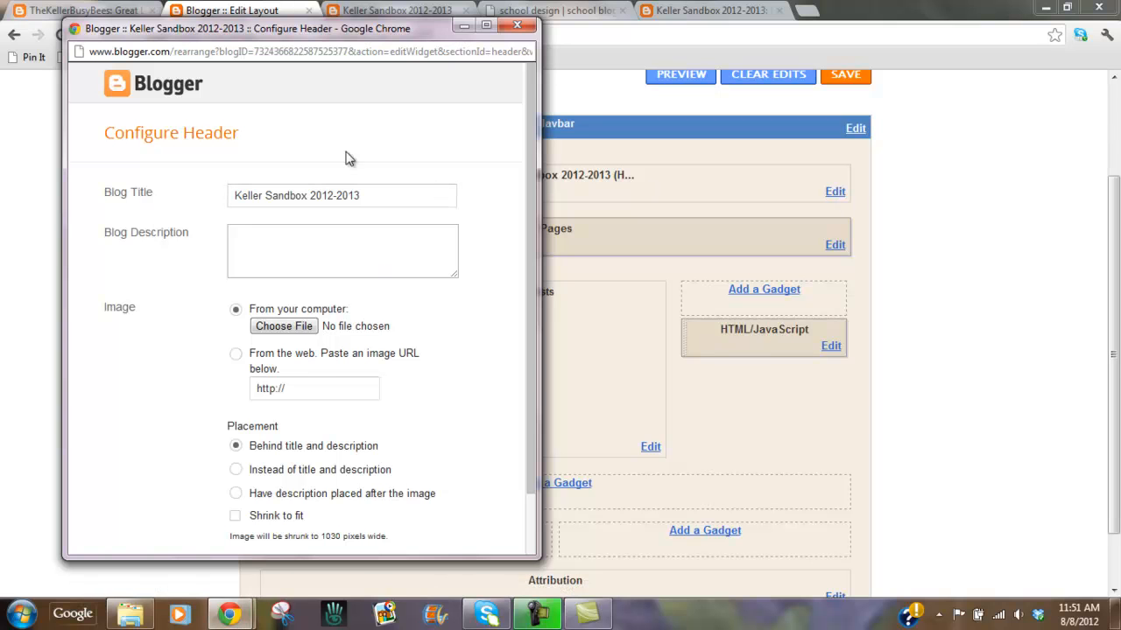
{"action": "left_click", "coordinate": [81, 11]}
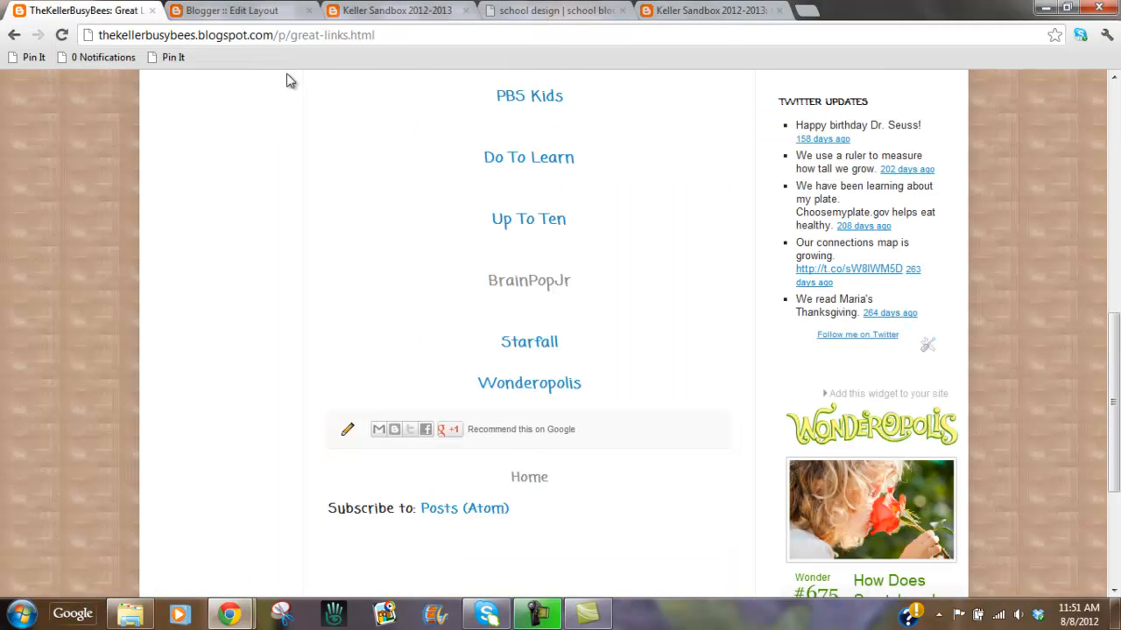
{"action": "left_click_drag", "start_coordinate": [1114, 403], "coordinate": [1114, 171]}
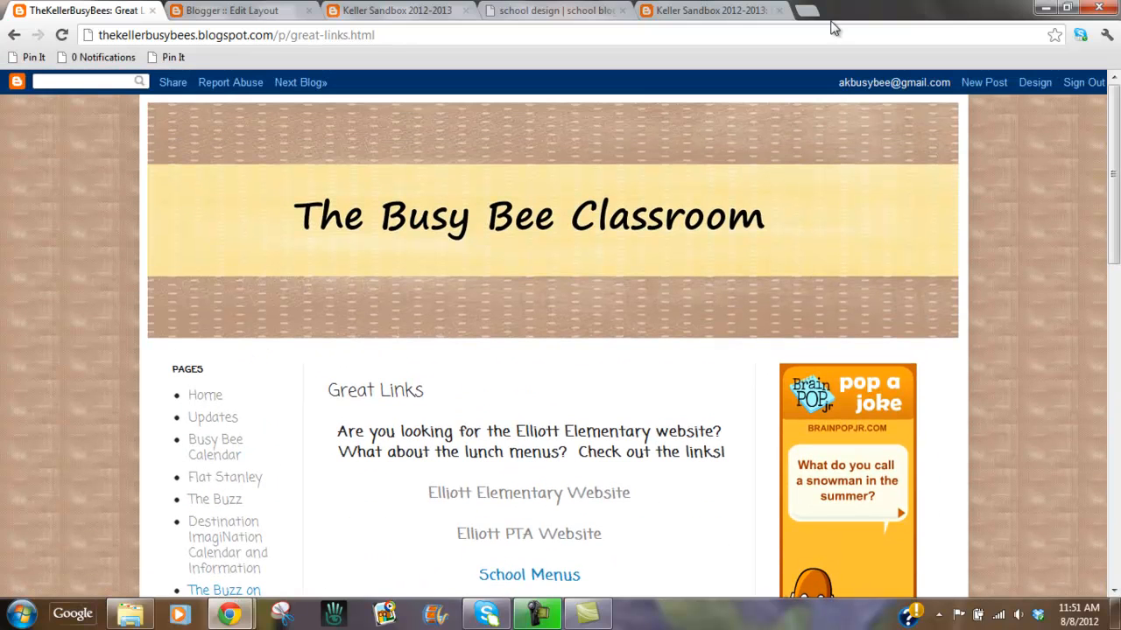
Open the website sisterhoodofthetravelingmacs.com in a new browser tab.
{"action": "left_click", "coordinate": [805, 12]}
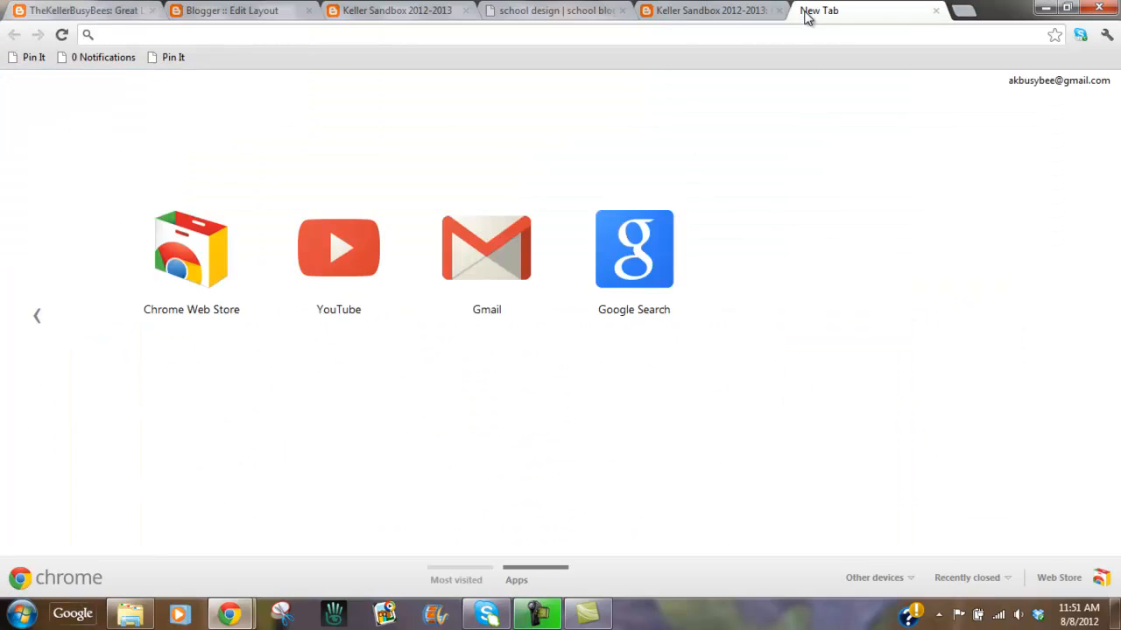
{"action": "type", "text": "soste"}
{"action": "key", "text": "BackSpace"}
{"action": "key", "text": "BackSpace"}
{"action": "key", "text": "BackSpace"}
{"action": "key", "text": "BackSpace"}
{"action": "type", "text": "is"}
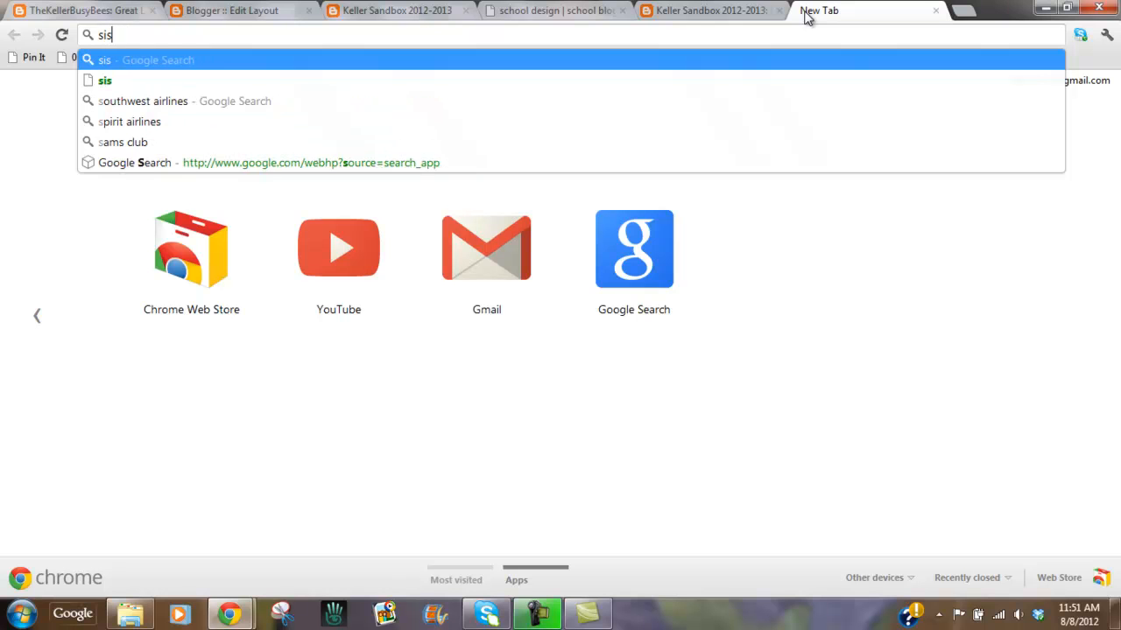
{"action": "type", "text": "terhoodofteh"}
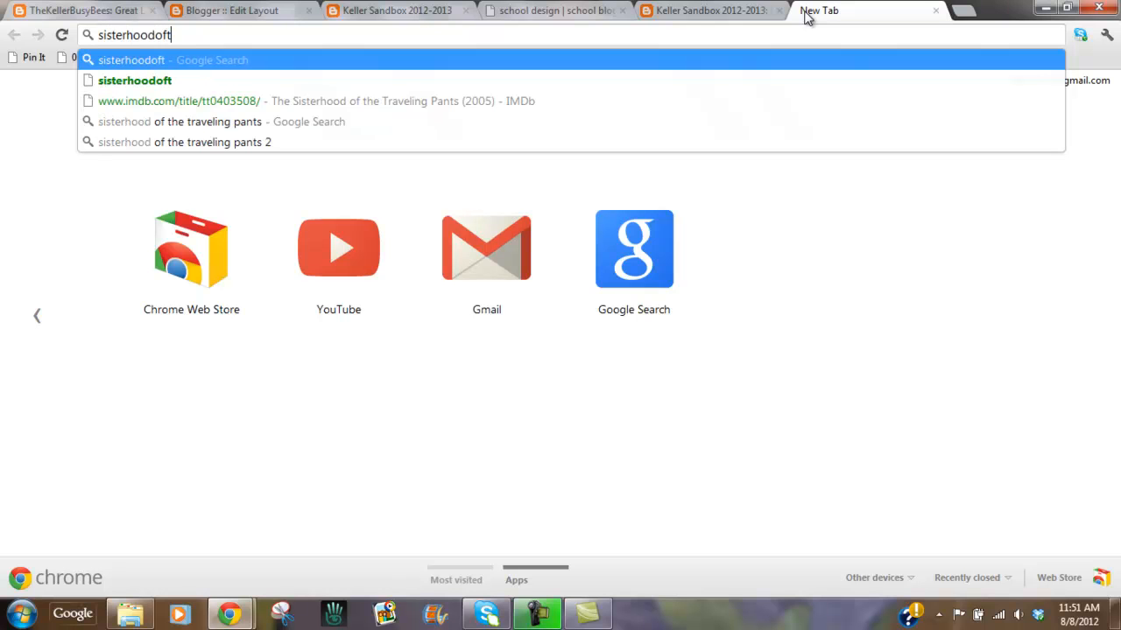
{"action": "key", "text": "BackSpace"}
{"action": "key", "text": "BackSpace"}
{"action": "type", "text": "het"}
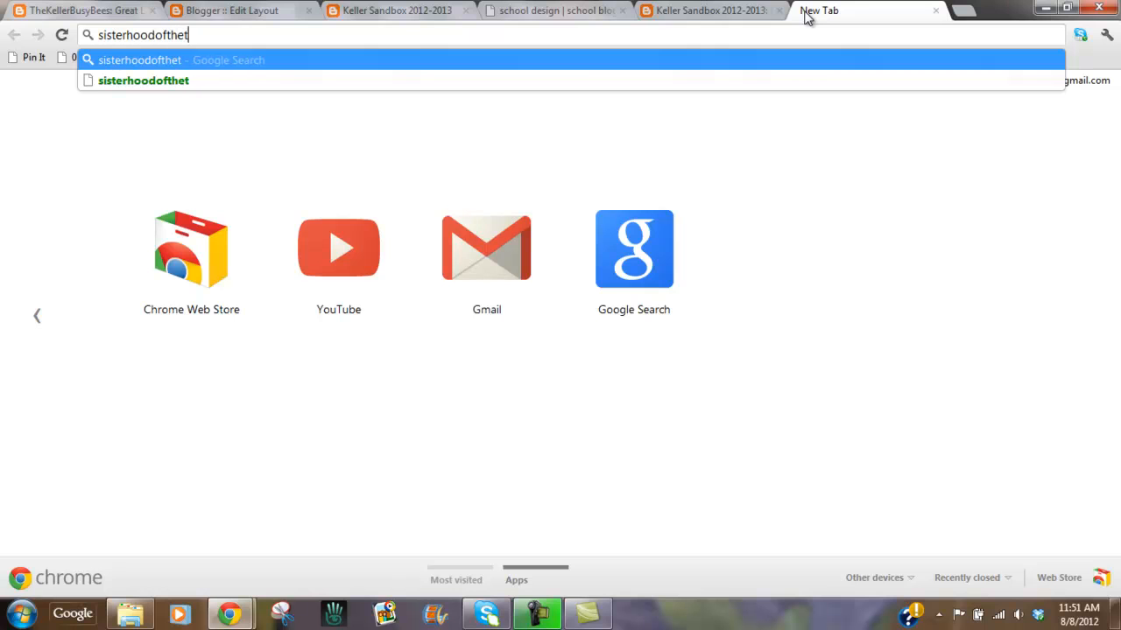
{"action": "type", "text": "ravelingmacs.com"}
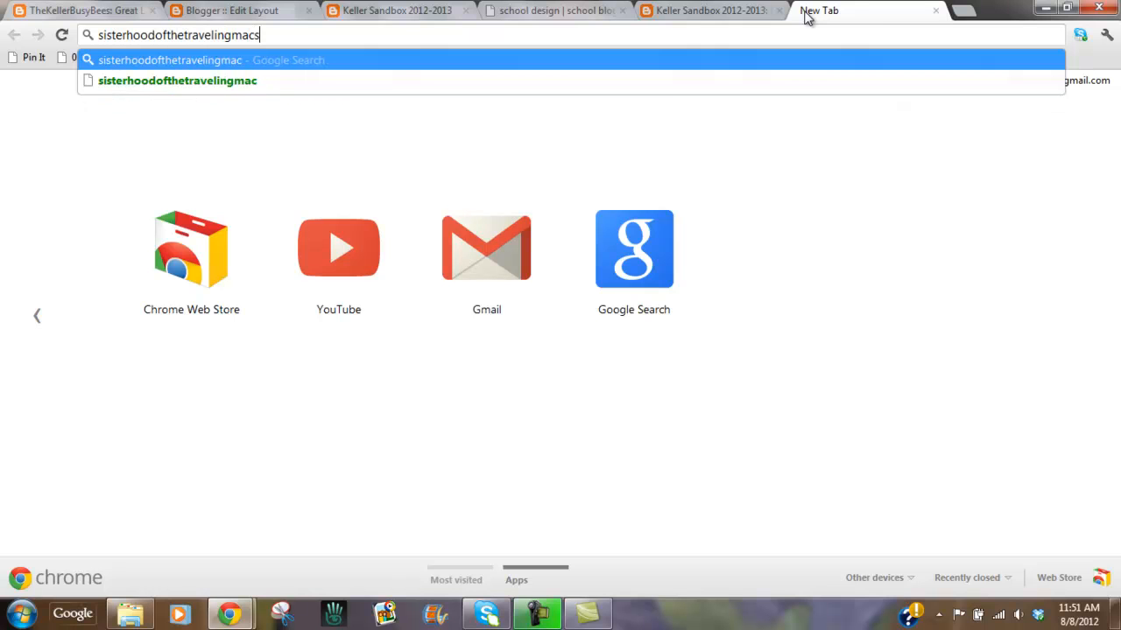
{"action": "key", "text": "Return"}
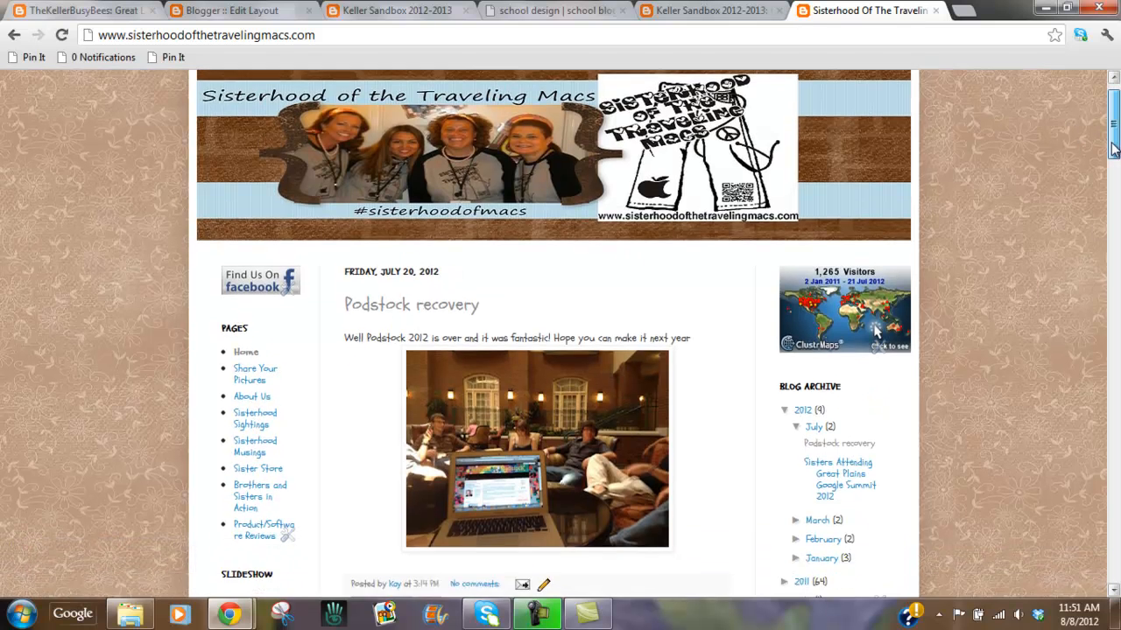
Examine the sidebar gadgets on the Sisterhood of the Traveling Macs blog, and return to the sandbox blog's page elements layout.
{"action": "left_click_drag", "start_coordinate": [1111, 123], "coordinate": [1110, 144]}
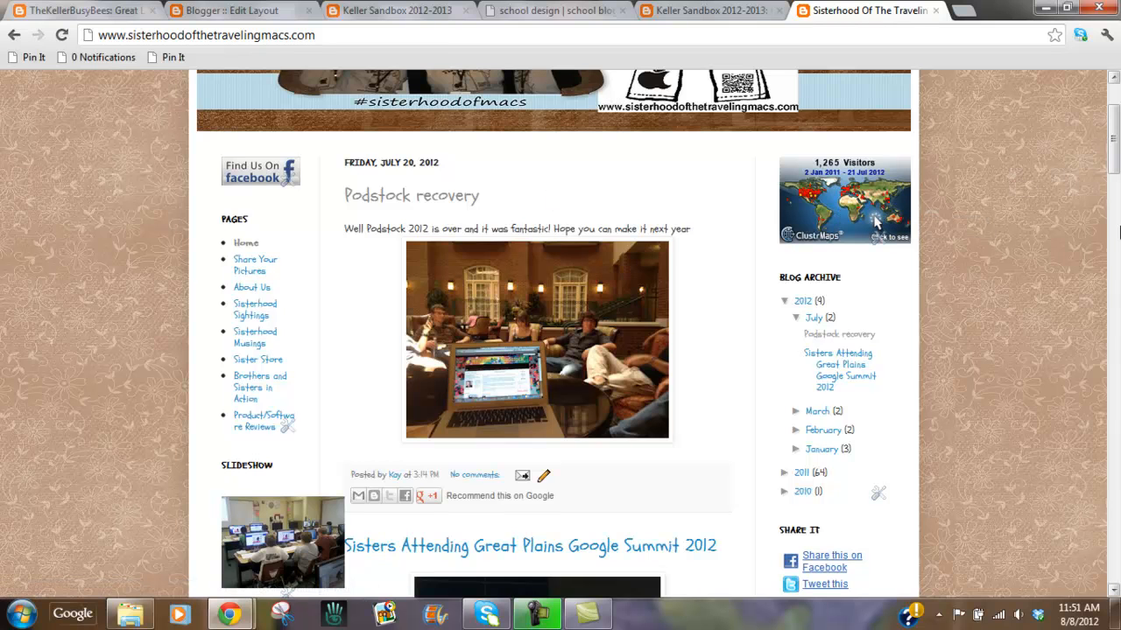
{"action": "left_click_drag", "start_coordinate": [1113, 157], "coordinate": [1110, 253]}
{"action": "left_click", "coordinate": [206, 10]}
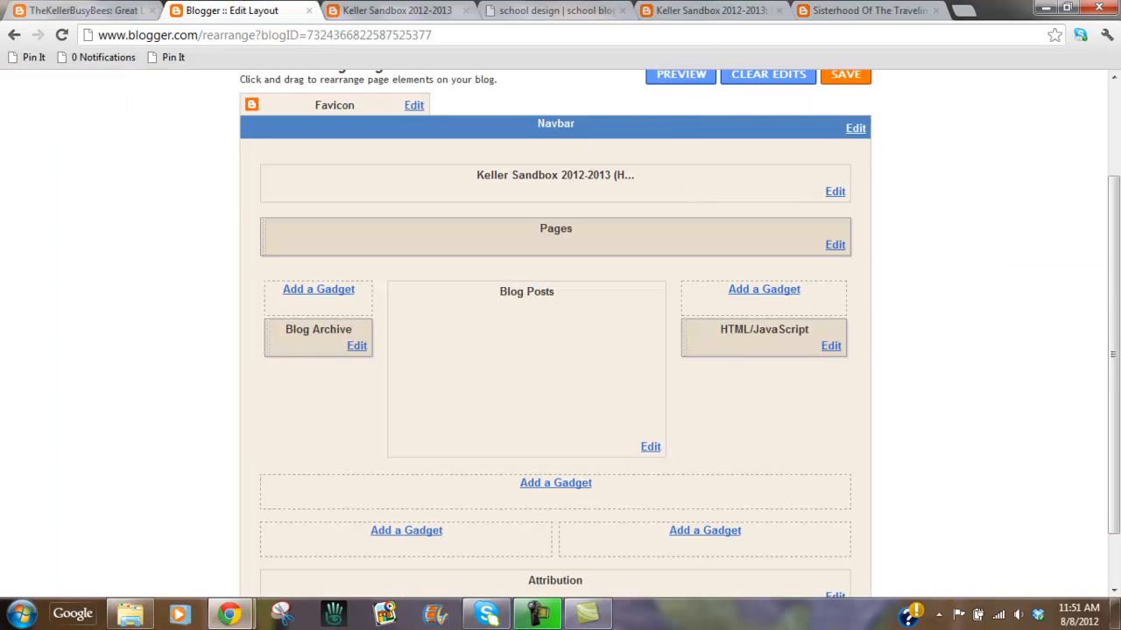
{"action": "left_click_drag", "start_coordinate": [1117, 280], "coordinate": [1112, 183]}
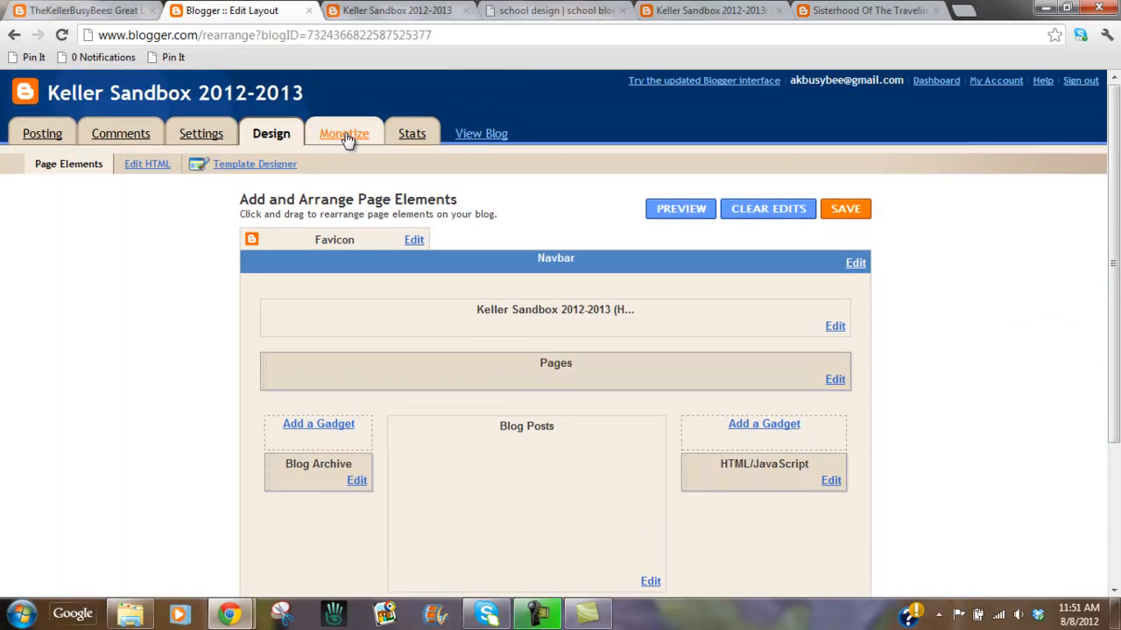